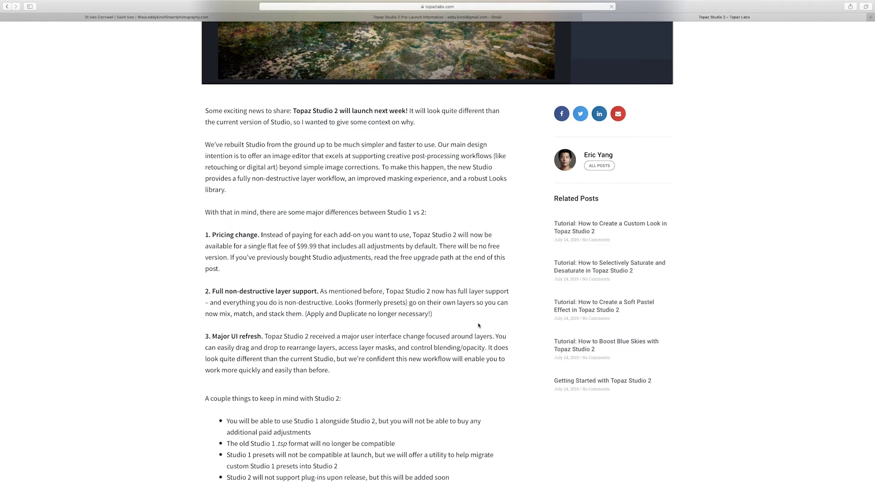
- Read through the Topaz Studio 2 launch article, covering the pricing change, layer support, interface refresh and upgrade terms
scroll(492, 330, "down", 5)
scroll(478, 326, "down", 2)
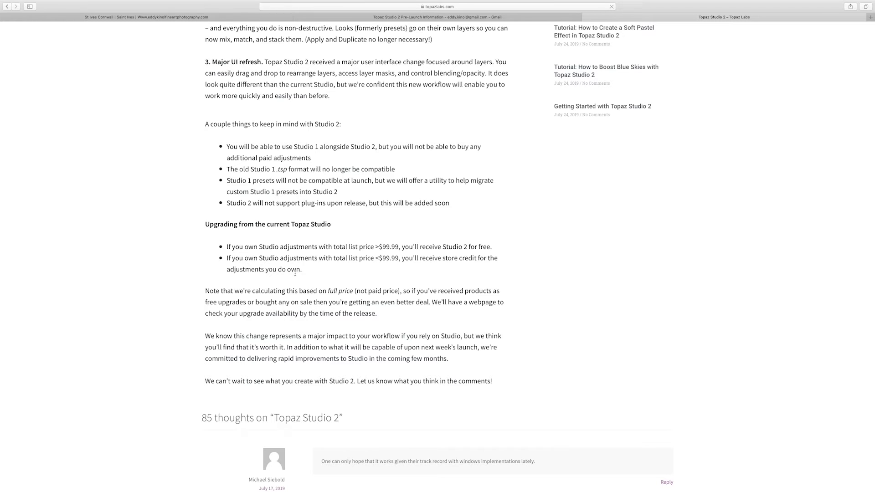
scroll(310, 267, "up", 3)
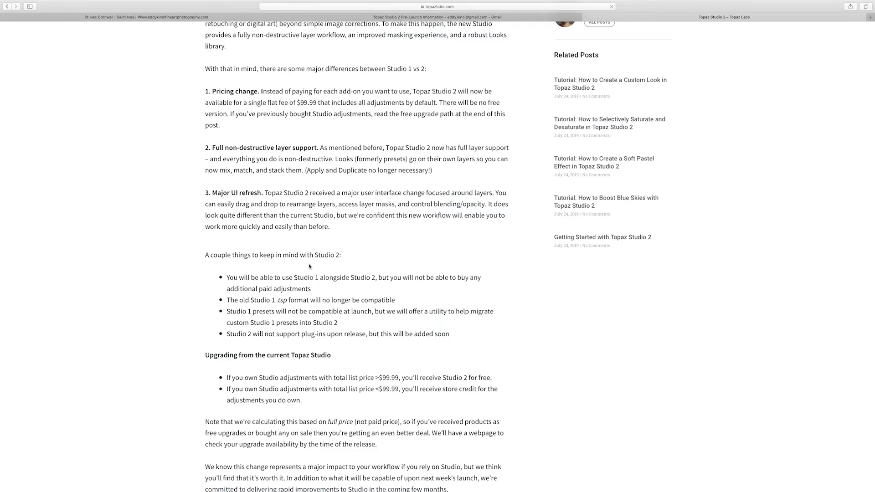
scroll(401, 329, "down", 5)
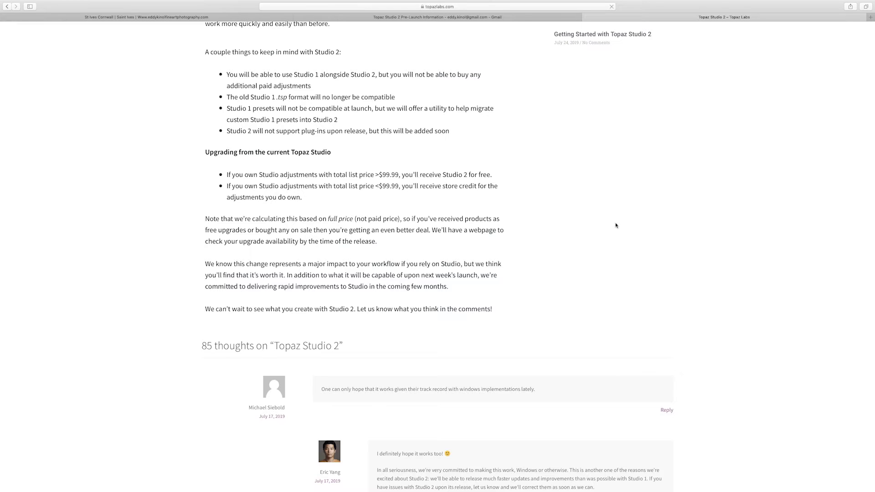
scroll(544, 151, "up", 10)
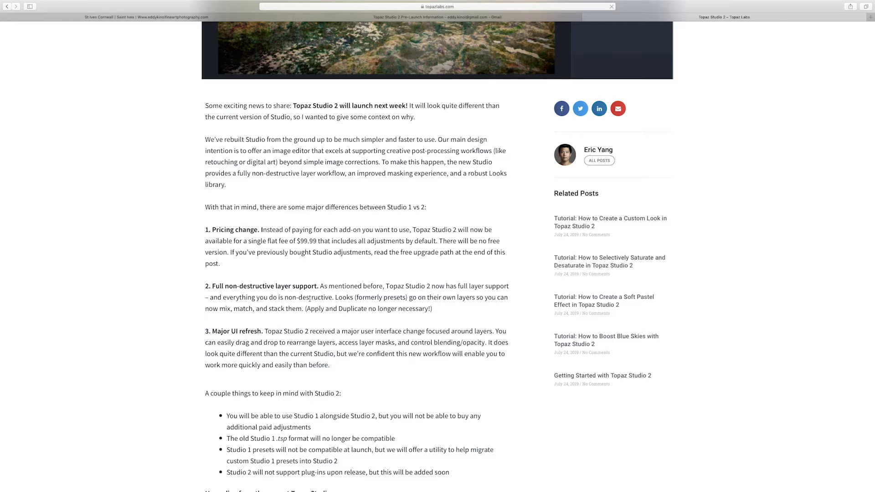
scroll(358, 292, "down", 5)
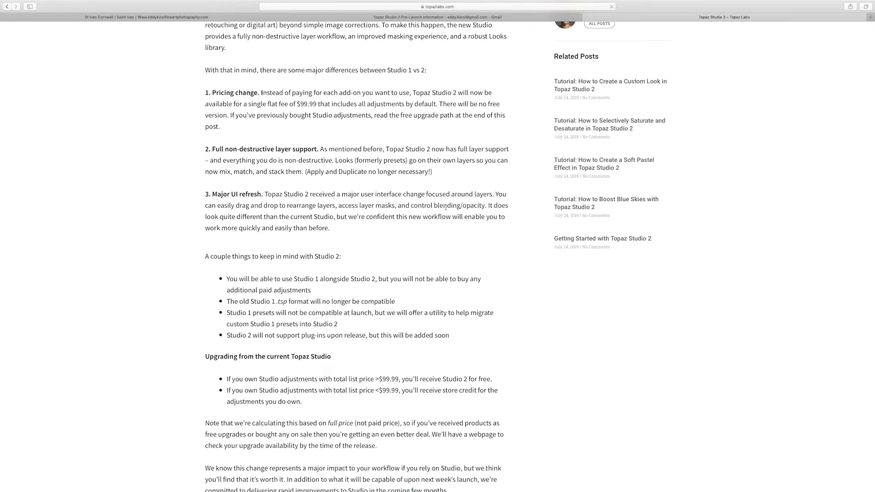
- Switch to Topaz Studio 2 and browse the available looks as a two-column grid, filtered to the Artistic category
mouse_move(484, 483)
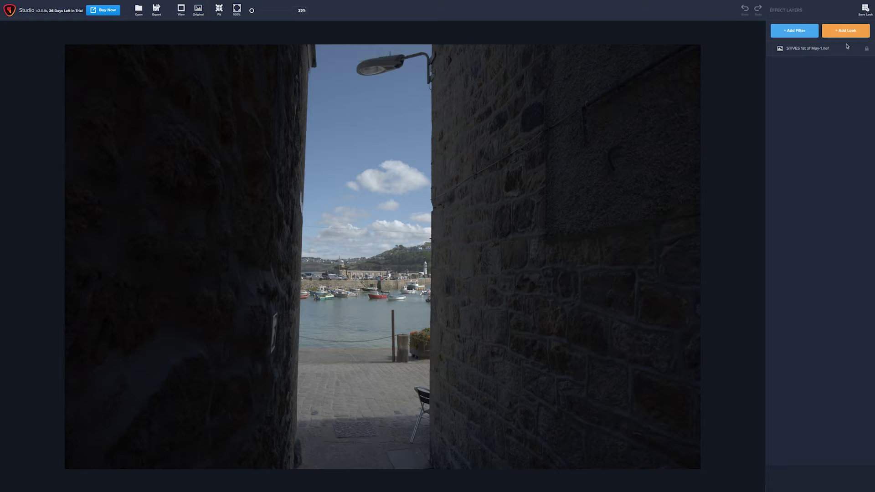
left_click(851, 30)
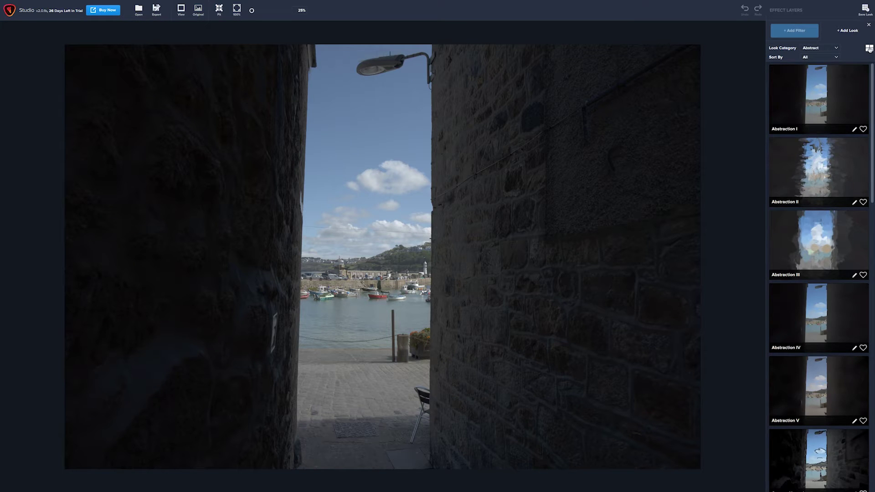
left_click(869, 49)
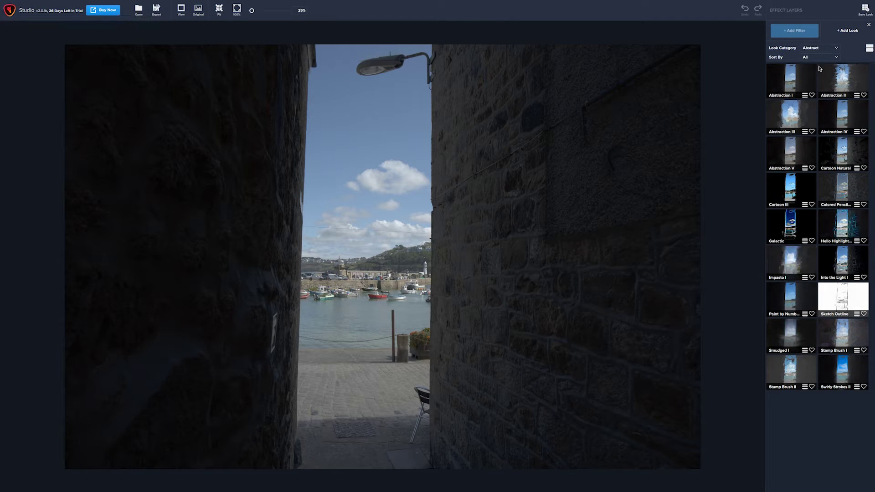
left_click(836, 50)
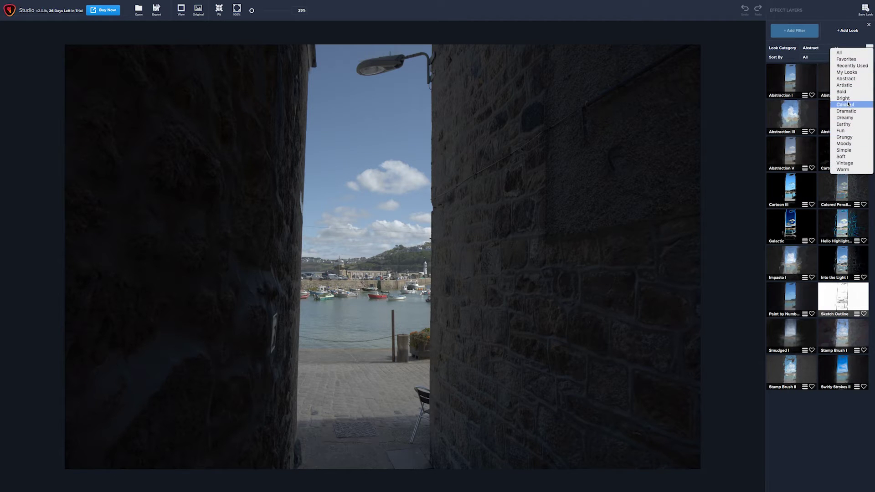
left_click(846, 86)
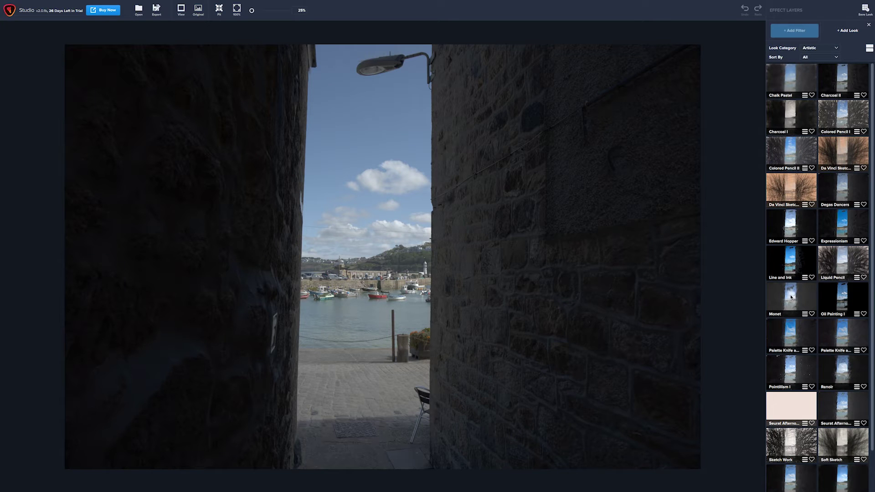
- Preview the Monet look at different strengths and apply it to the photo at about 0.55 opacity
left_click(790, 297)
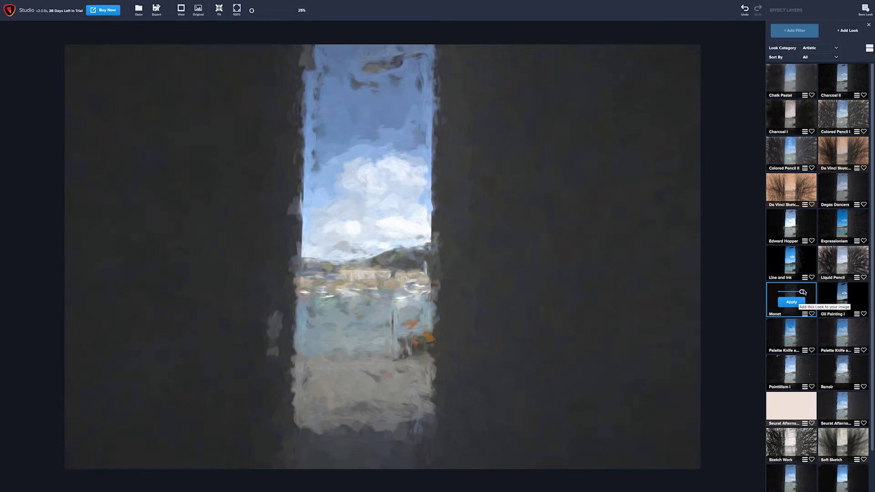
mouse_move(802, 292)
left_mouse_down()
mouse_move(786, 293)
mouse_move(794, 295)
left_mouse_up()
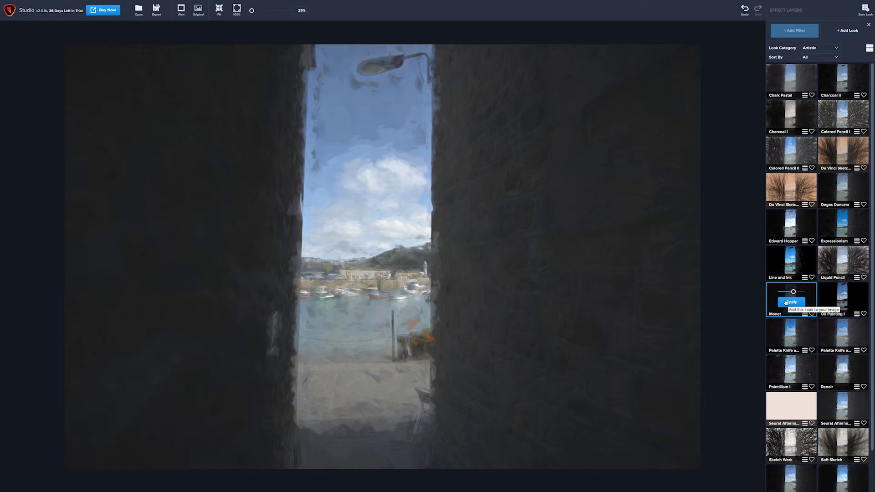
left_click_drag(794, 292, 767, 297)
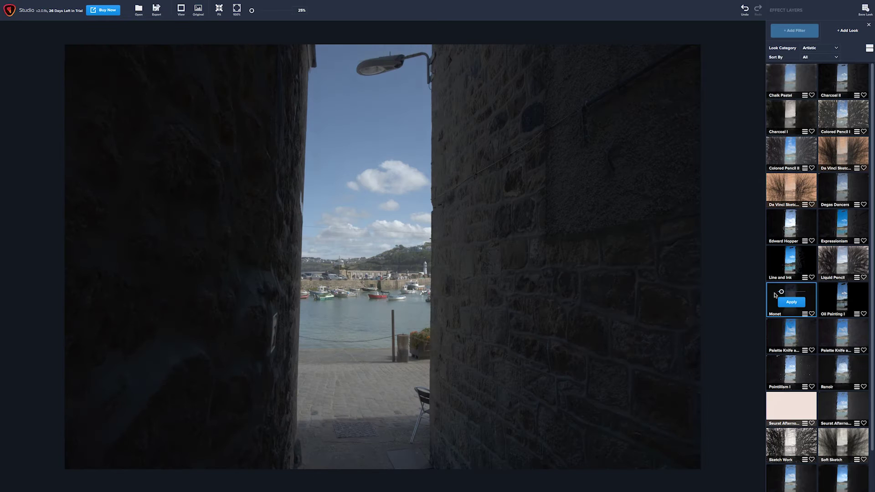
left_click_drag(781, 292, 792, 293)
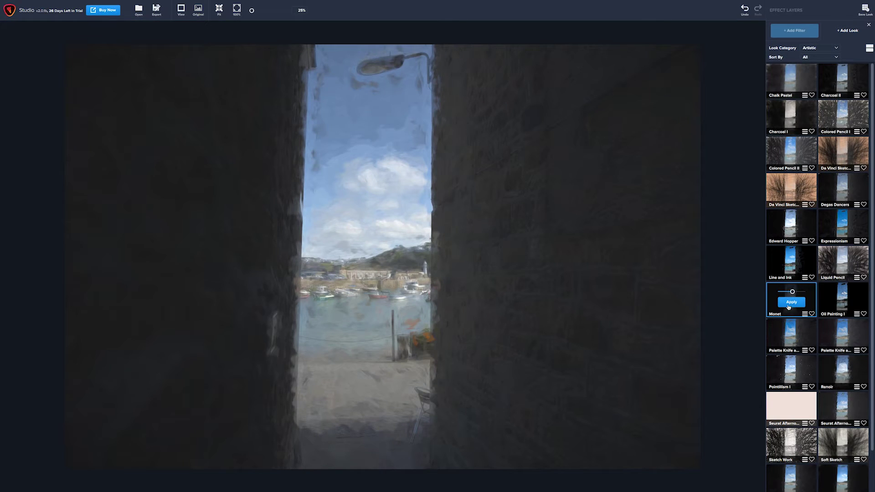
left_click(790, 304)
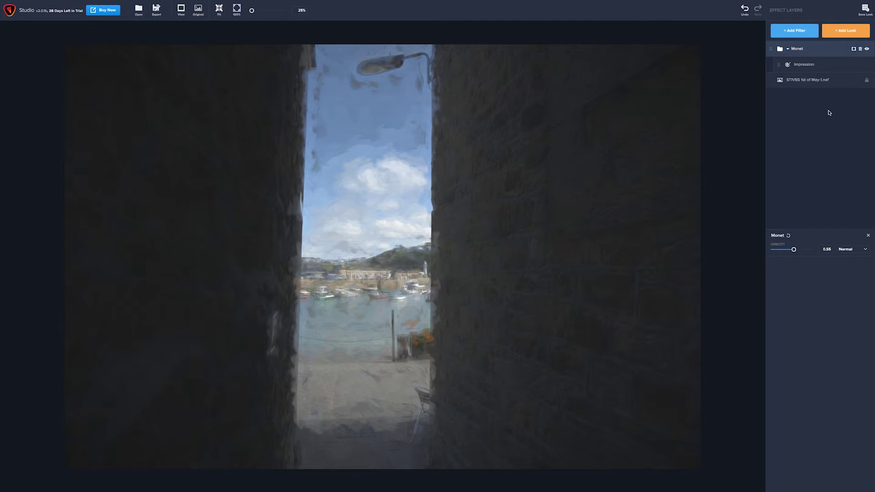
- Open the Impression filter's settings inside the Monet look and delete that effect from the photo
left_click(780, 67)
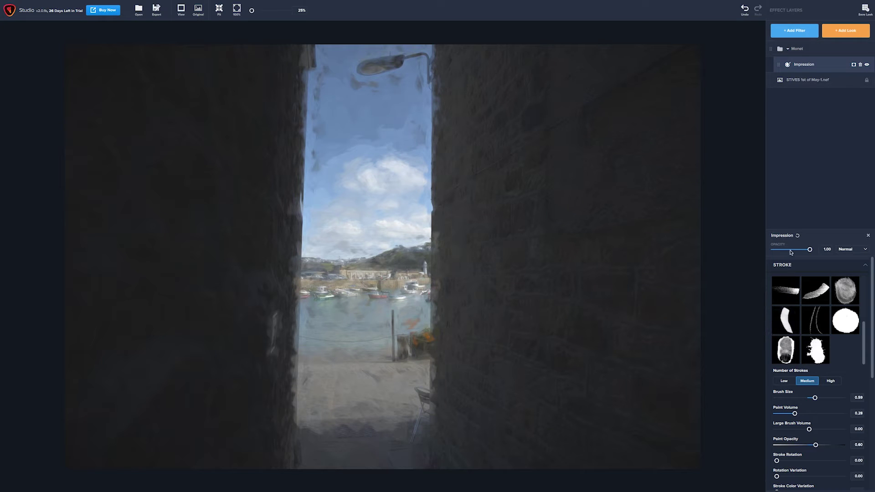
left_click(861, 66)
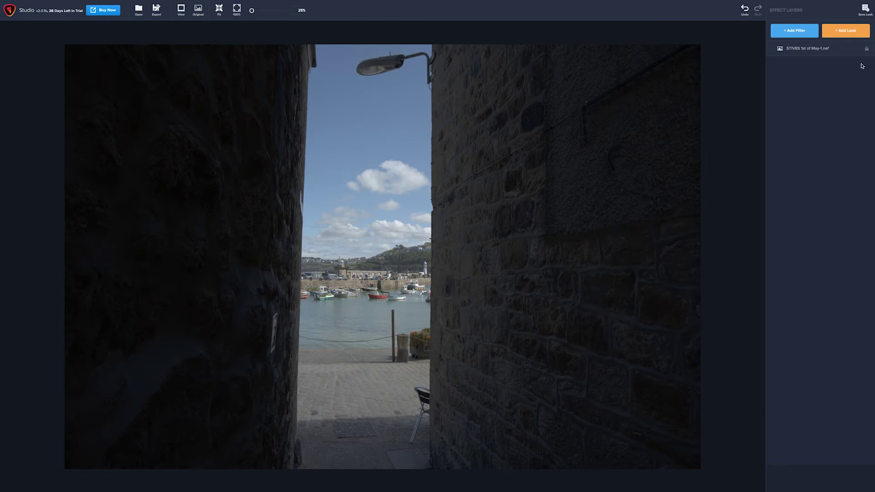
- Add a Basic Adjustment filter layer above the photo
left_click(794, 32)
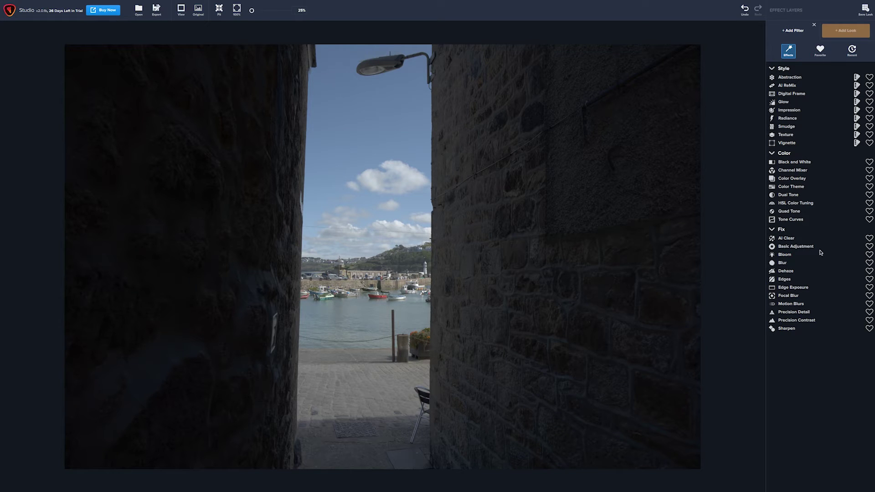
left_click(797, 249)
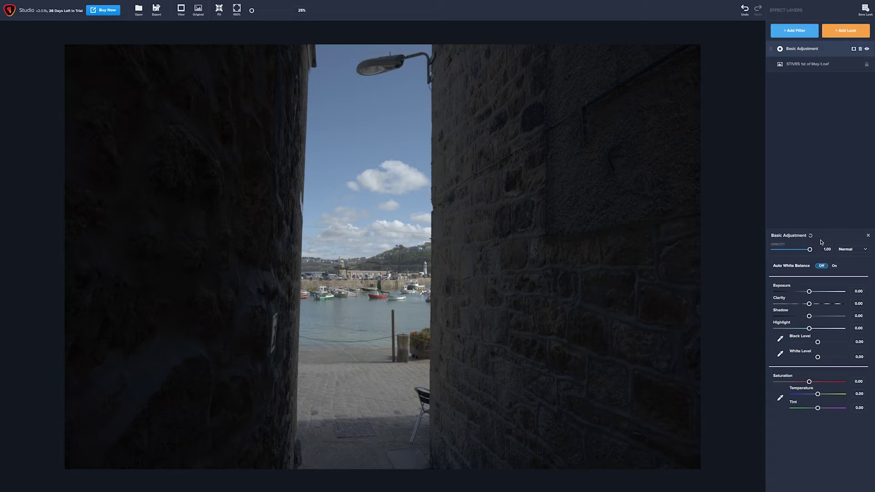
- Switch to Safari to revisit the launch article's list of Studio 2 differences, and return to Topaz Studio 2
mouse_move(517, 491)
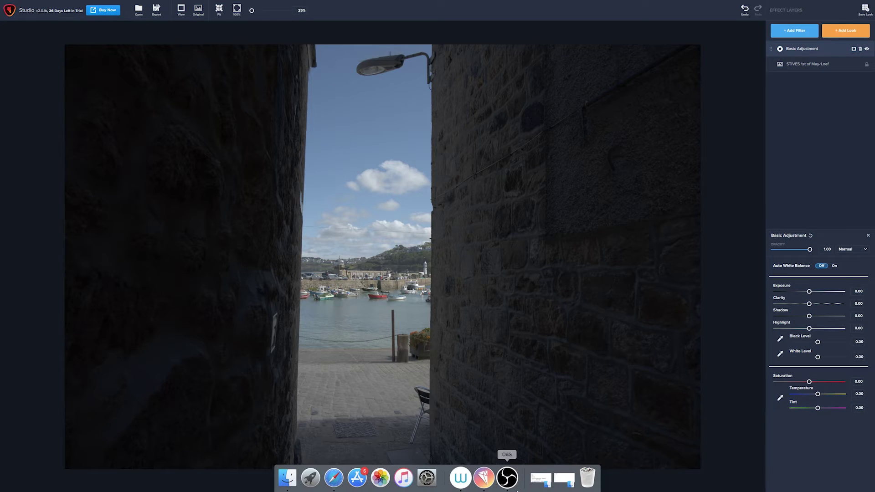
left_click(333, 479)
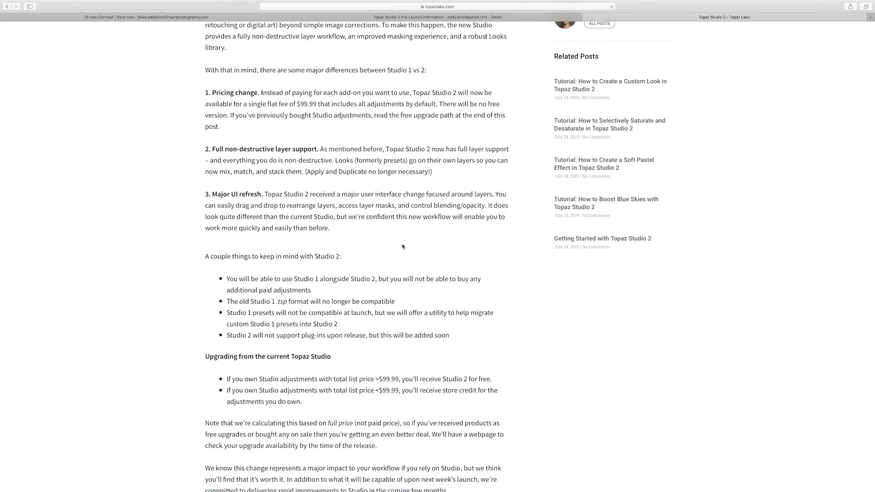
scroll(428, 230, "up", 5)
scroll(427, 230, "down", 1)
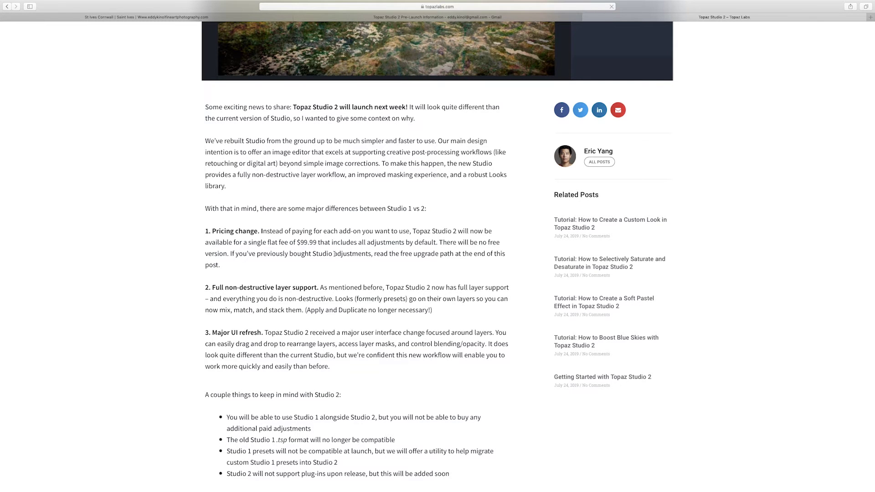
scroll(416, 490, "up", 1)
mouse_move(415, 490)
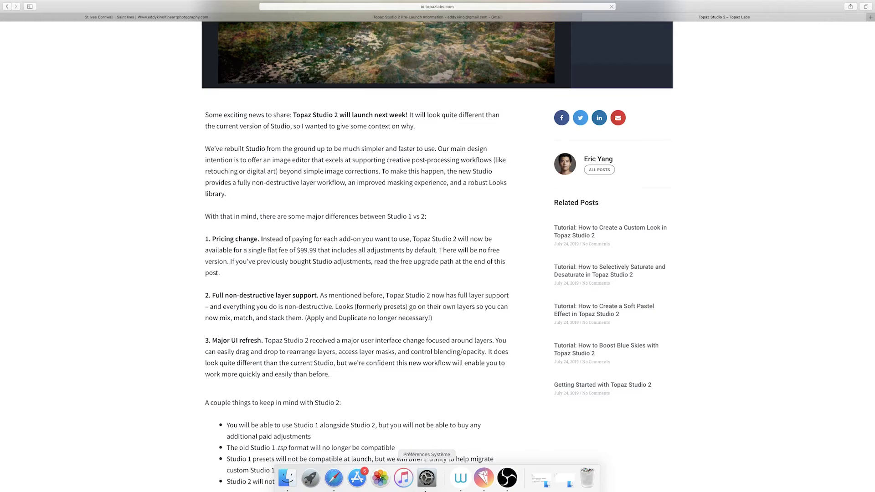
left_click(485, 477)
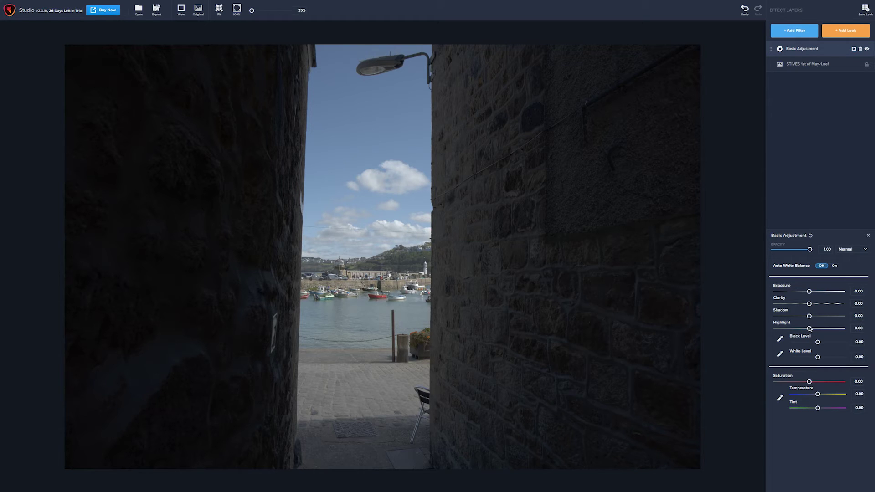
- Set the Basic Adjustment's exposure to 0.18, clarity to 0.28, shadow to 0.45 and highlight to -0.54
mouse_move(808, 315)
left_mouse_down()
mouse_move(825, 320)
mouse_move(792, 330)
mouse_move(820, 304)
left_mouse_up()
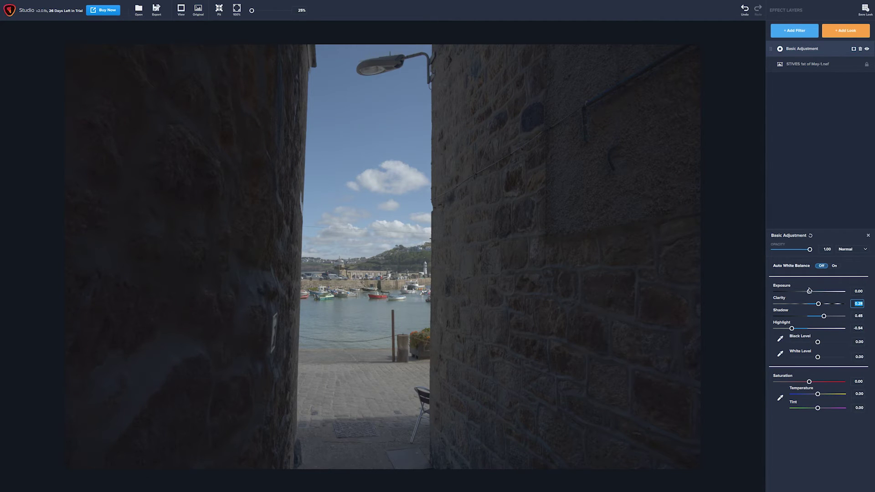
left_click_drag(810, 292, 816, 293)
- Sample the white balance from the clouds and set the Basic Adjustment's saturation to 0.08
left_click(397, 224)
left_click(781, 397)
left_click(398, 223)
left_click_drag(810, 383, 812, 384)
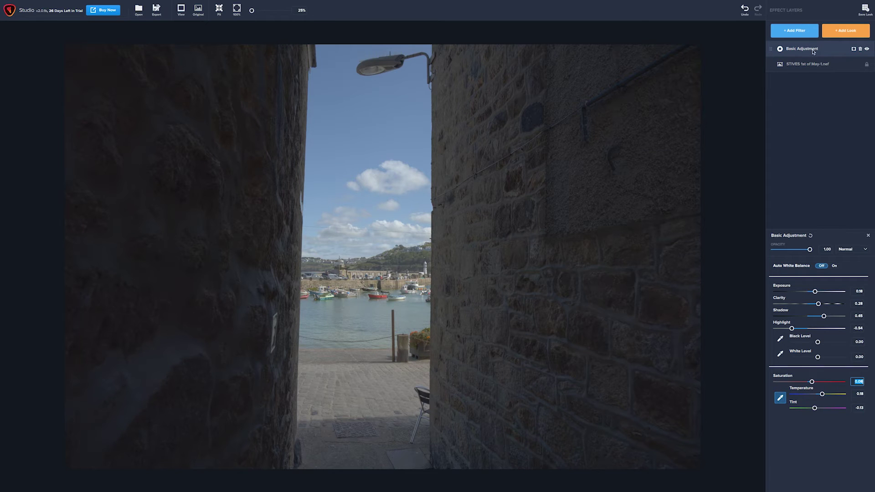
- Add a Precision Contrast filter with micro contrast 0.17, low 0.18, medium 0.18 and high 0.39
left_click(797, 30)
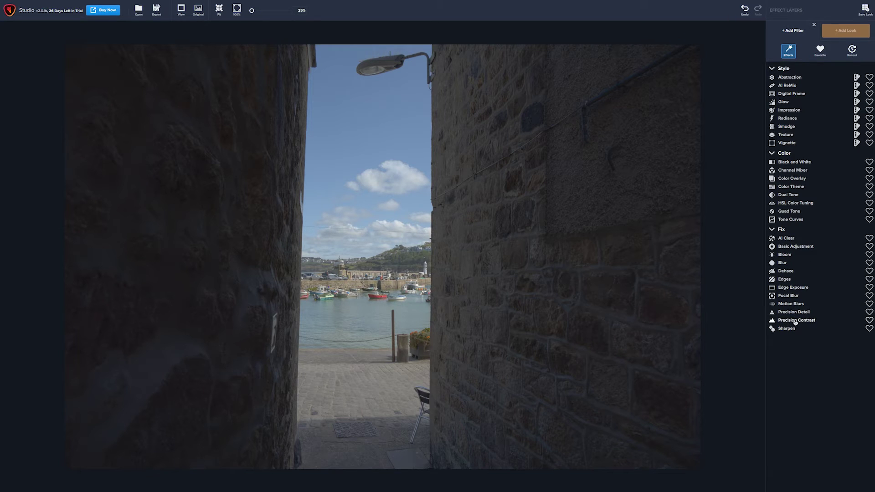
left_click(795, 321)
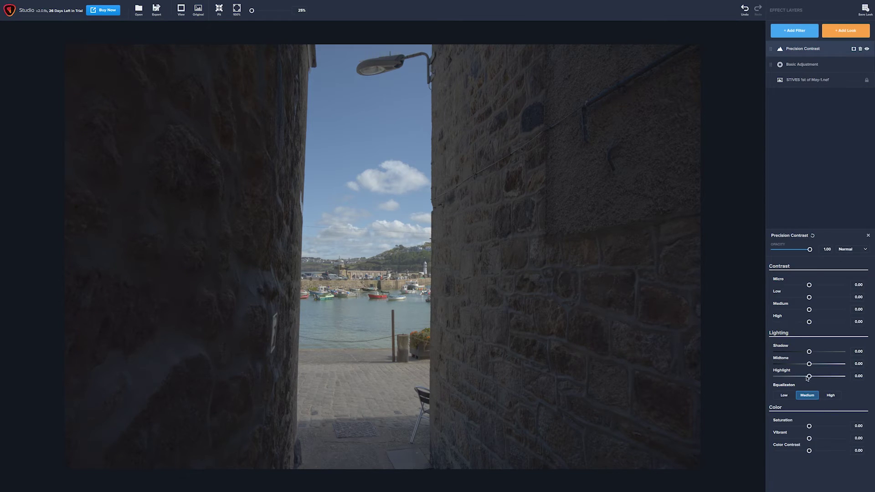
left_click_drag(809, 285, 821, 322)
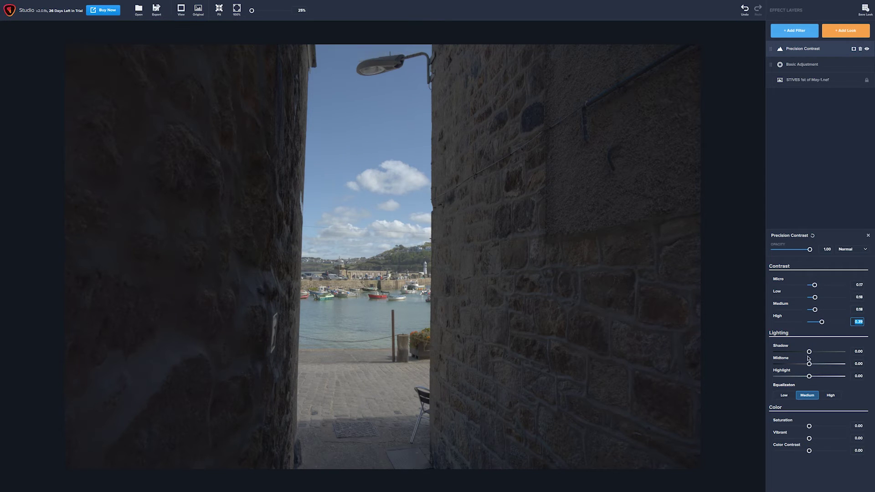
- Set the lighting to shadow 0.31, midtone 0.21, highlight 0.32 and High equalization, set low contrast to 0.55 and increase micro contrast
left_click_drag(810, 352, 818, 377)
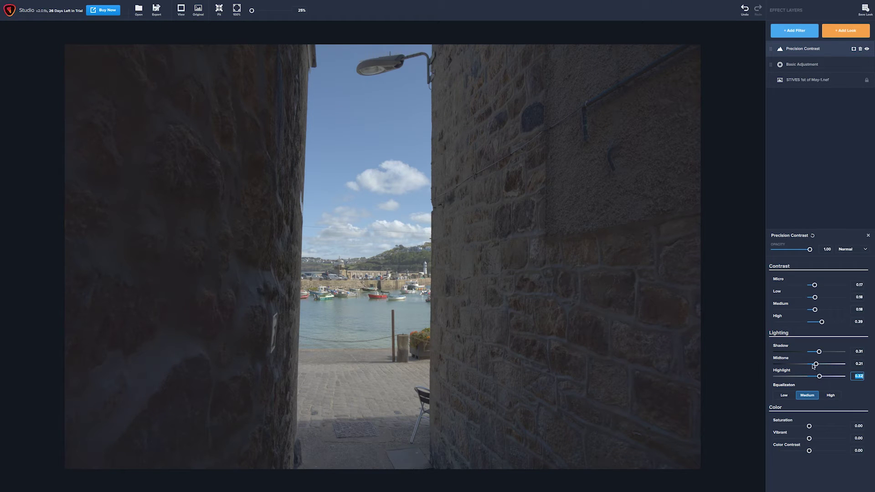
left_click(829, 397)
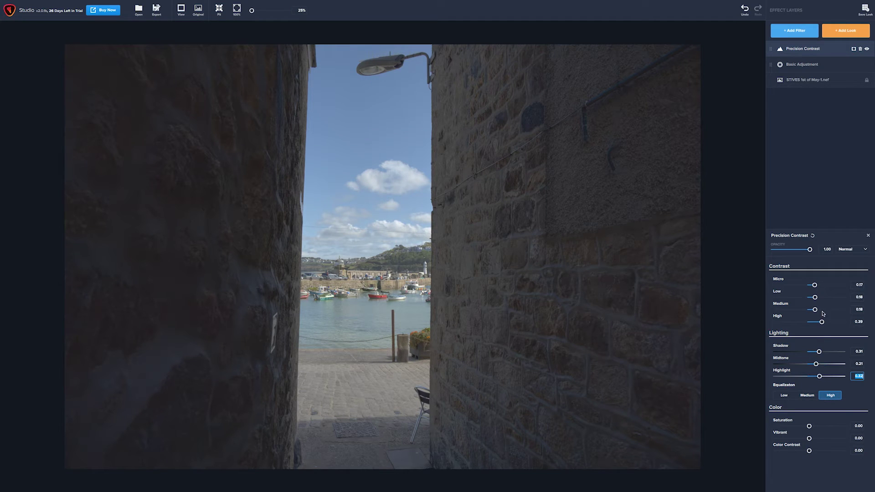
mouse_move(815, 298)
left_mouse_down()
mouse_move(828, 298)
mouse_move(818, 285)
mouse_move(826, 285)
left_mouse_up()
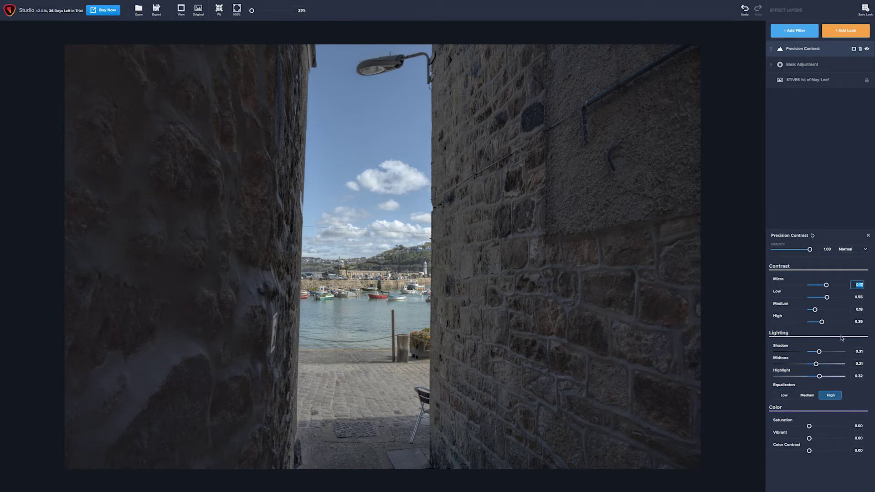
- Add an HSL Color Tuning filter, set the blue saturation to 0.50 and show the hue controls for every colour
left_click(798, 31)
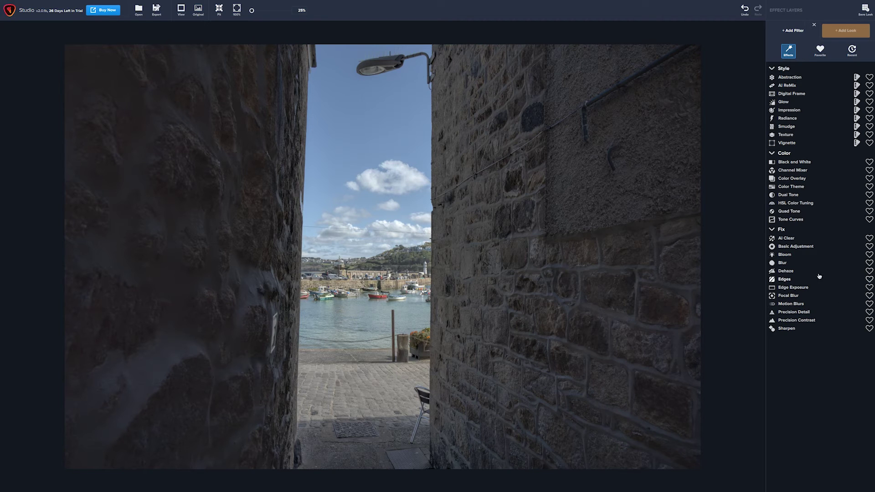
left_click(779, 208)
mouse_move(809, 309)
left_mouse_down()
mouse_move(831, 309)
mouse_move(821, 311)
left_mouse_up()
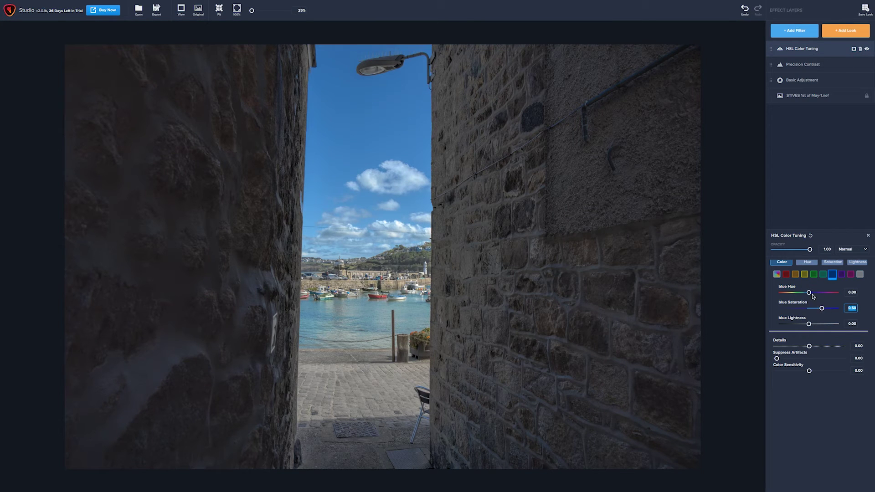
left_click(809, 266)
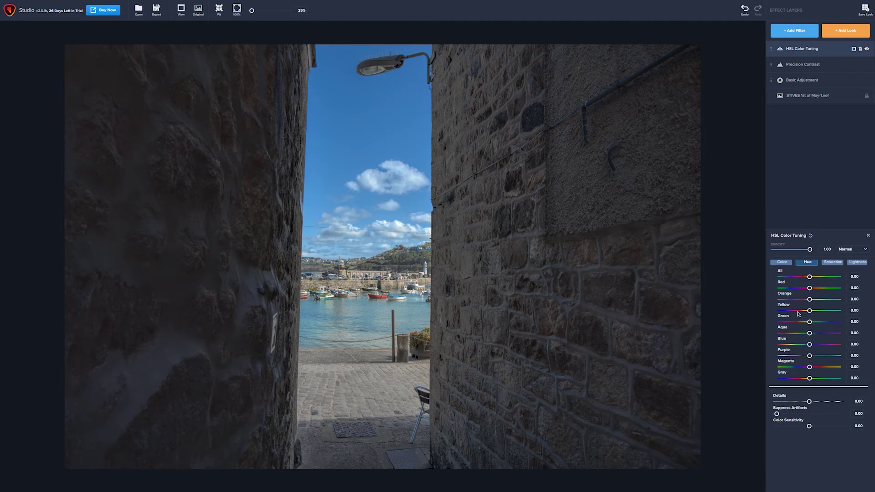
- Set the blue lightness in the HSL Color Tuning filter to -0.40
left_click(810, 345)
left_click(810, 345)
left_click(864, 264)
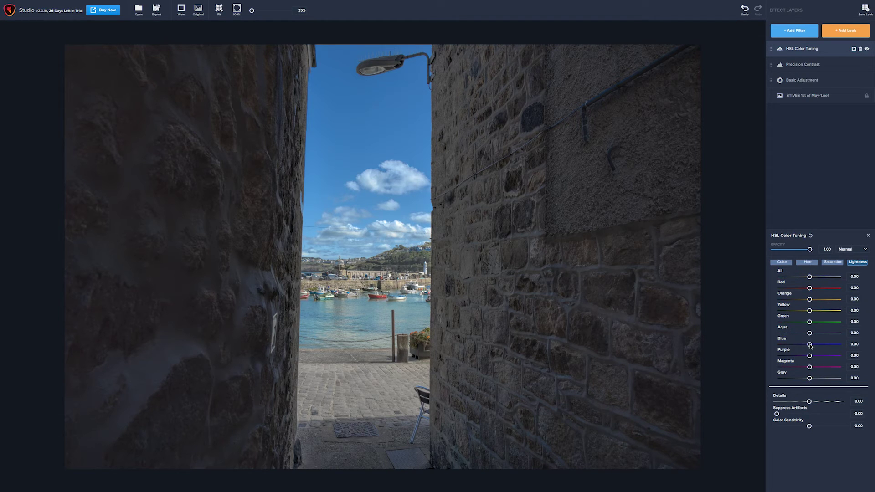
left_click_drag(809, 345, 799, 348)
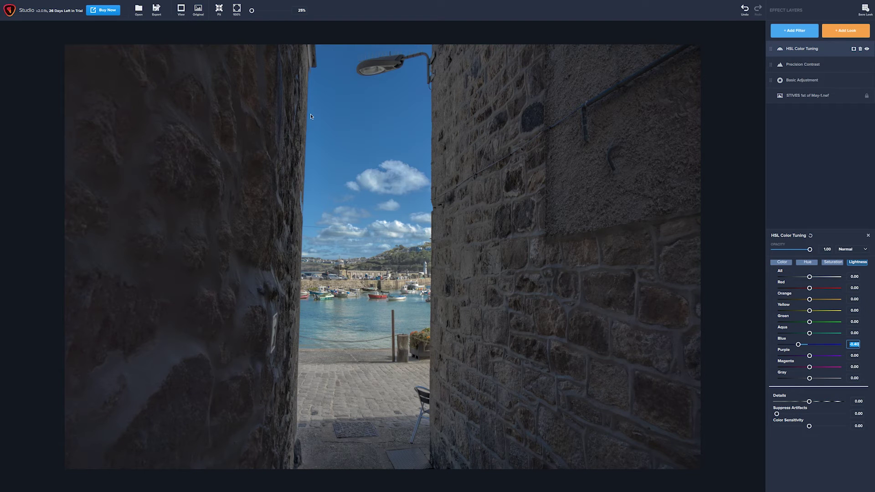
- Compare the colour-tuned photo with the original by switching between the two several times
left_click(198, 10)
left_click(198, 12)
left_click(198, 12)
left_click(198, 11)
left_click(198, 12)
left_click(199, 13)
left_click(199, 13)
left_click(199, 13)
- Add a Sharpen filter of the Lens Deblur type with strength 0.33 and threshold 0.14
left_click(795, 30)
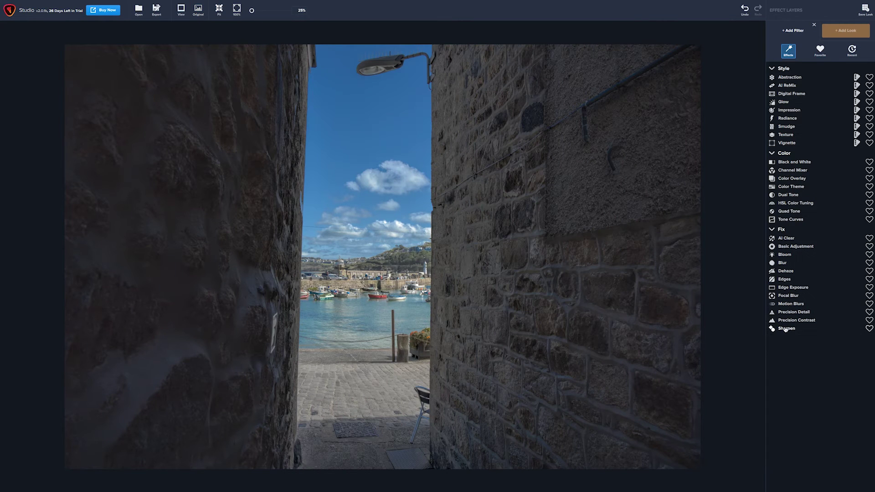
left_click(785, 329)
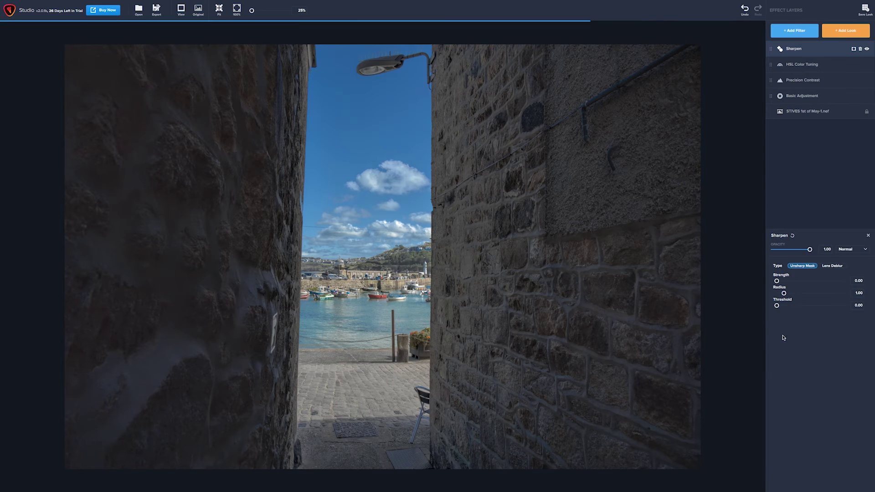
left_click(832, 267)
mouse_move(777, 281)
left_mouse_down()
mouse_move(799, 283)
mouse_move(777, 293)
mouse_move(787, 295)
left_mouse_up()
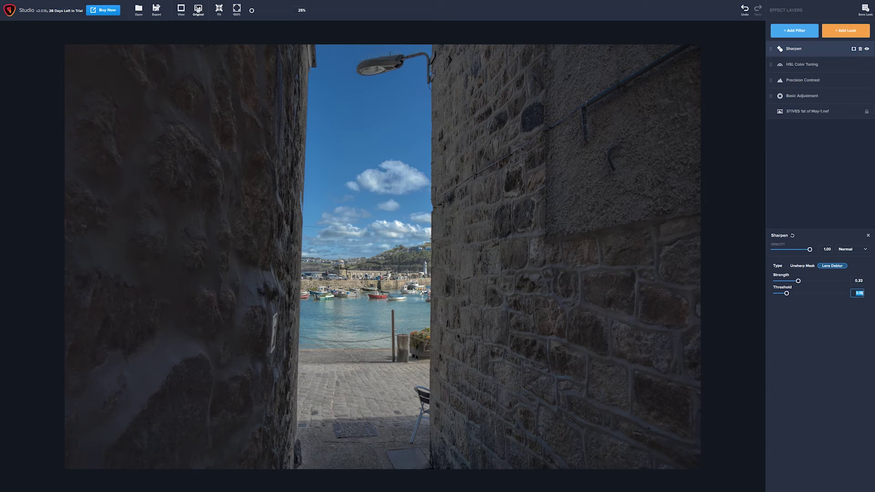
- Compare the sharpened photo with the original repeatedly to examine the combined effect of all filters
left_click(200, 9)
left_click(199, 10)
left_click(198, 10)
left_click(197, 10)
left_click(197, 10)
left_click(197, 10)
left_click(198, 10)
left_click(198, 10)
left_click(197, 12)
left_click(196, 13)
- Add a mask to the Sharpen filter and apply a luminosity selection with luminosity 0.50 and range 0.44
left_click(854, 49)
left_click(853, 51)
left_click(791, 49)
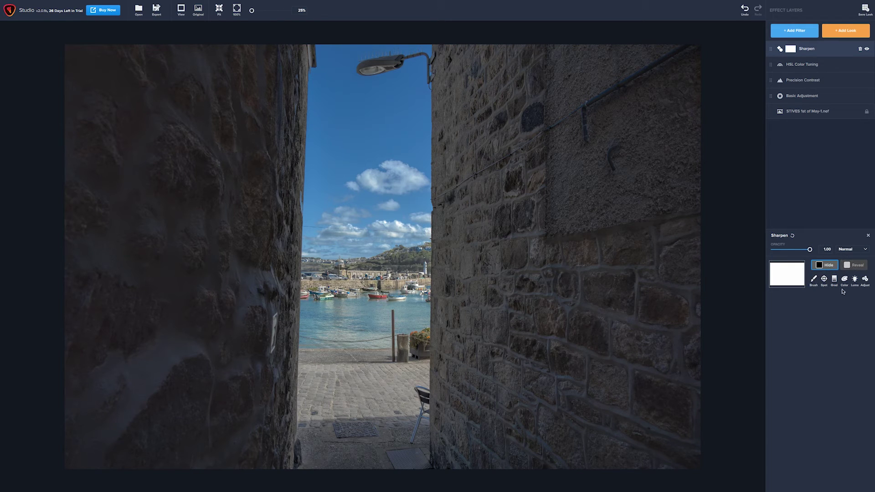
left_click(855, 280)
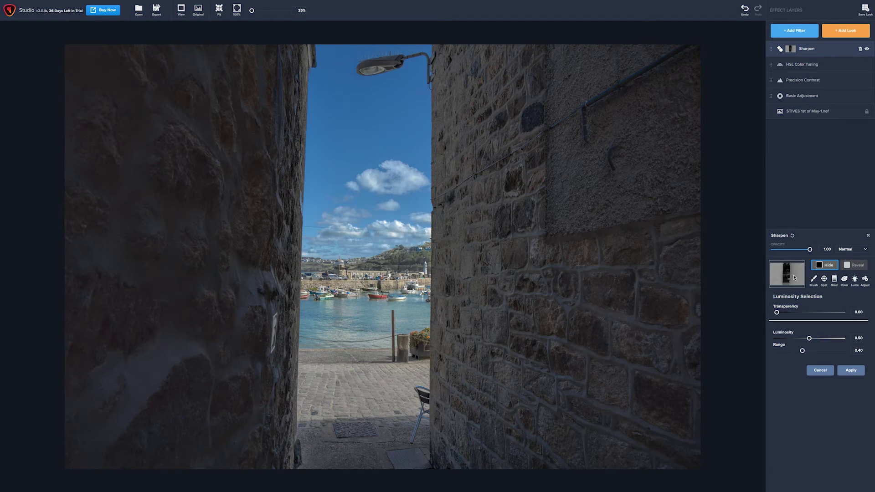
mouse_move(778, 313)
left_mouse_down()
mouse_move(800, 312)
mouse_move(777, 313)
left_mouse_up()
mouse_move(802, 352)
left_mouse_down()
mouse_move(831, 351)
mouse_move(805, 351)
left_mouse_up()
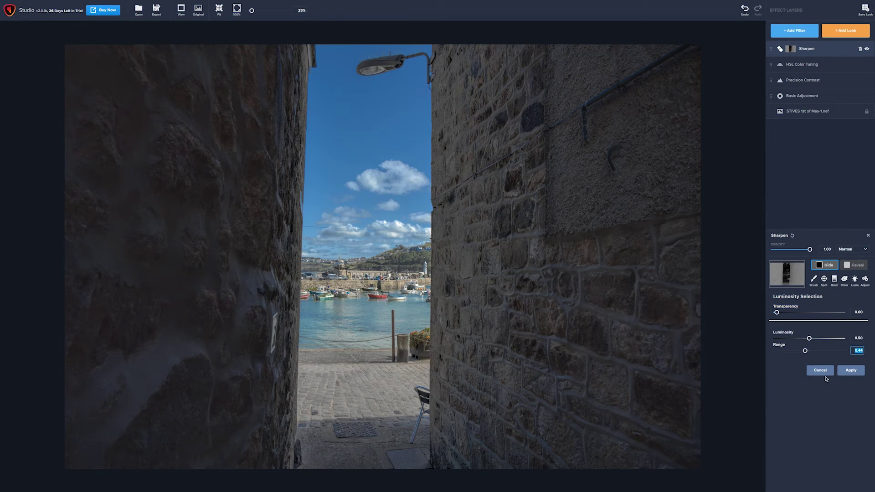
left_click(851, 370)
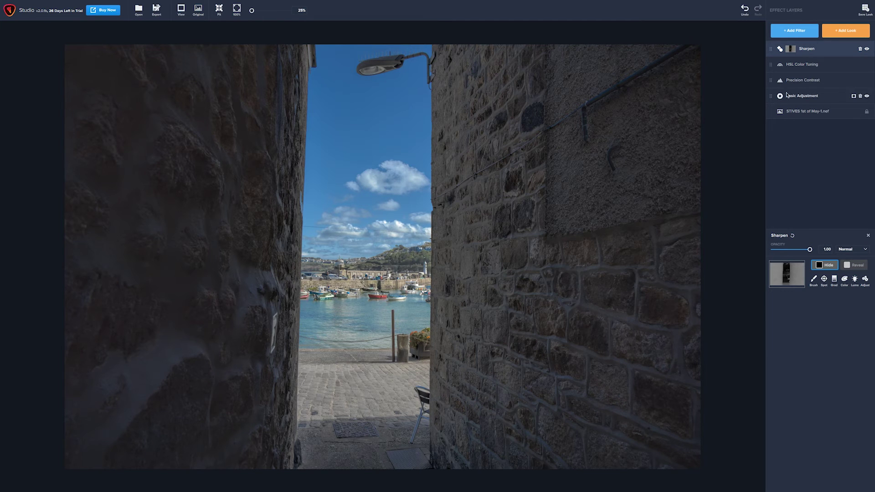
- Add a Glow filter with primary glow strength 0.07 and primary effect sharpness 0.07
left_click(796, 30)
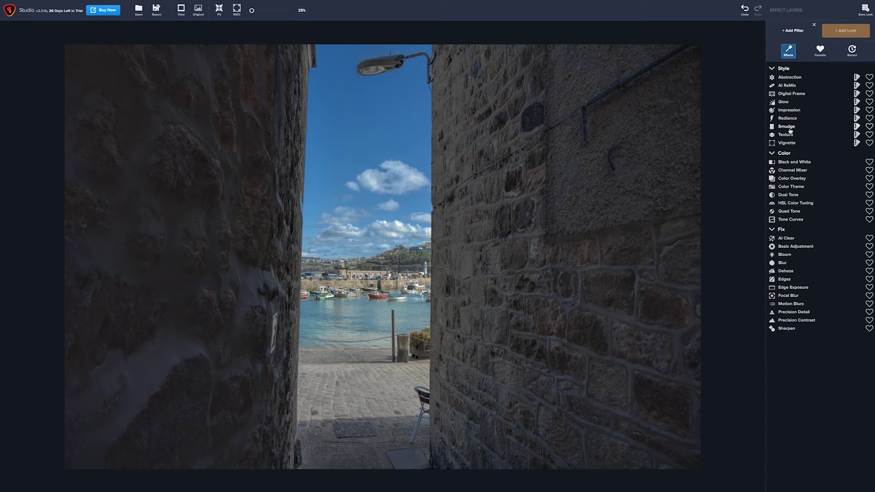
left_click(785, 102)
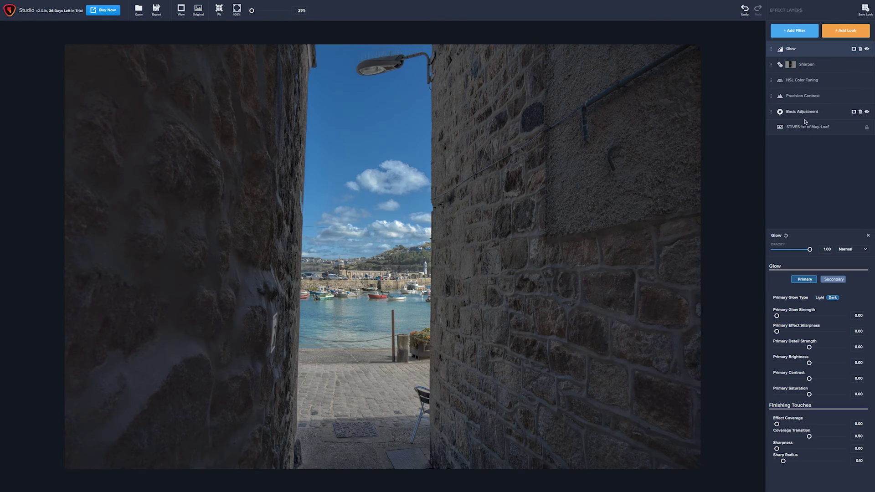
mouse_move(777, 316)
left_mouse_down()
mouse_move(795, 315)
mouse_move(783, 318)
left_mouse_up()
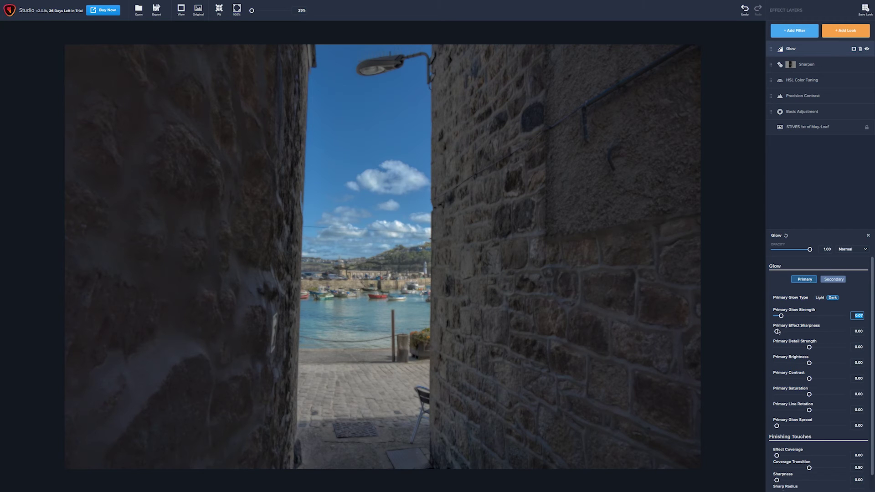
left_click_drag(777, 332, 781, 332)
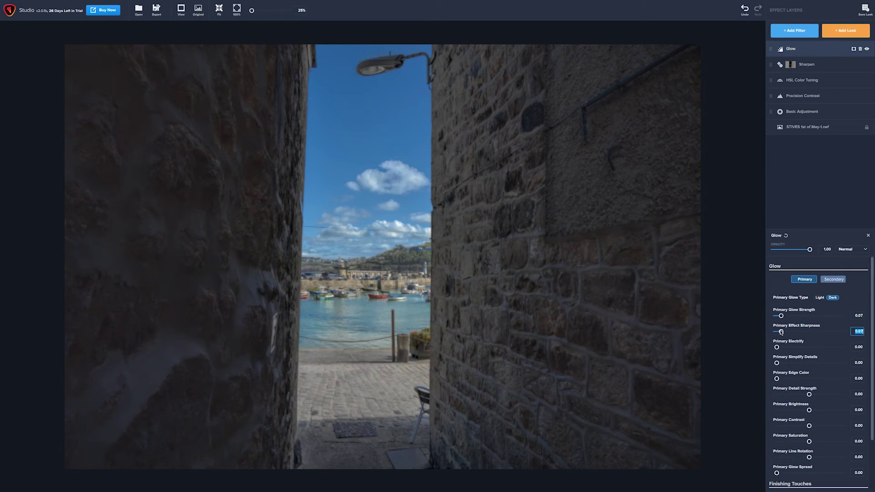
- Mask the Glow filter by luminosity, with the selection's luminosity set to 0.00
left_click(855, 50)
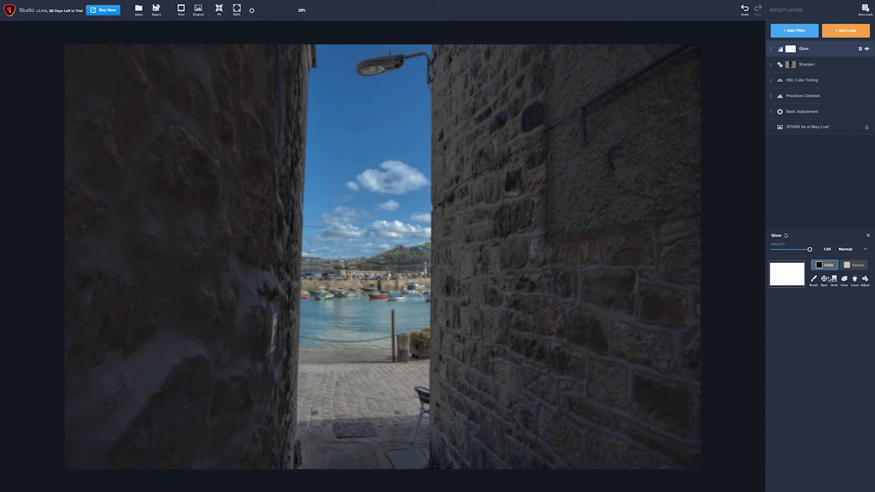
left_click(853, 282)
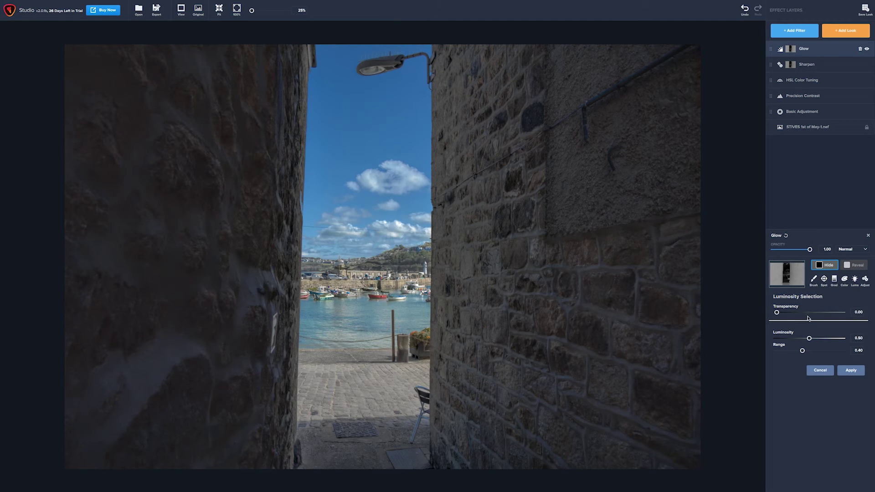
left_click_drag(809, 340, 772, 339)
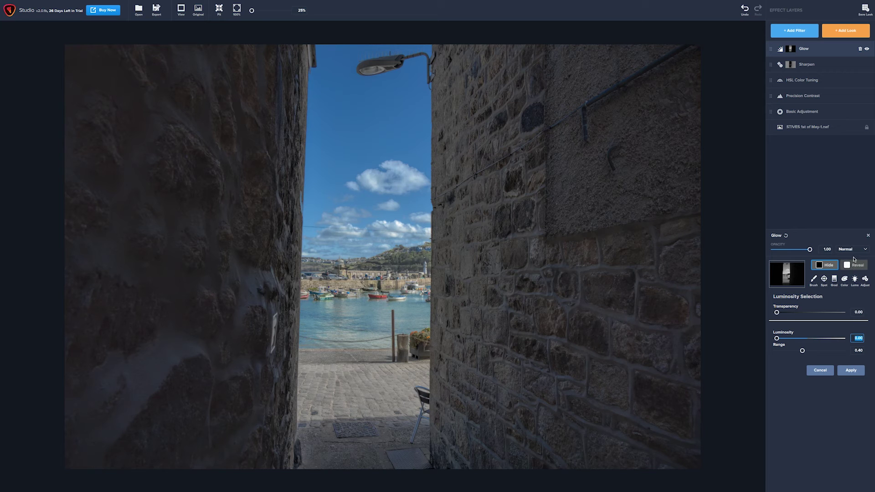
- Set the Glow filter's primary glow type to Dark and its primary glow strength to 0.18
left_click(818, 47)
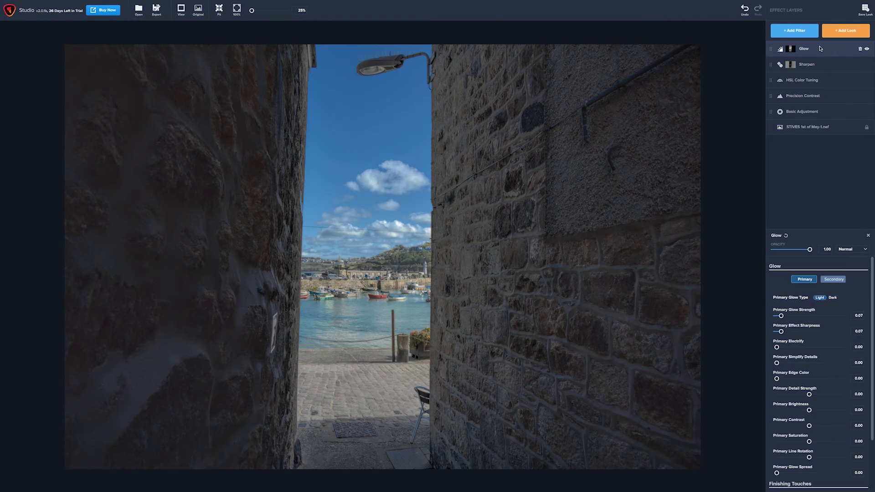
left_click(781, 316)
left_click_drag(782, 317, 788, 317)
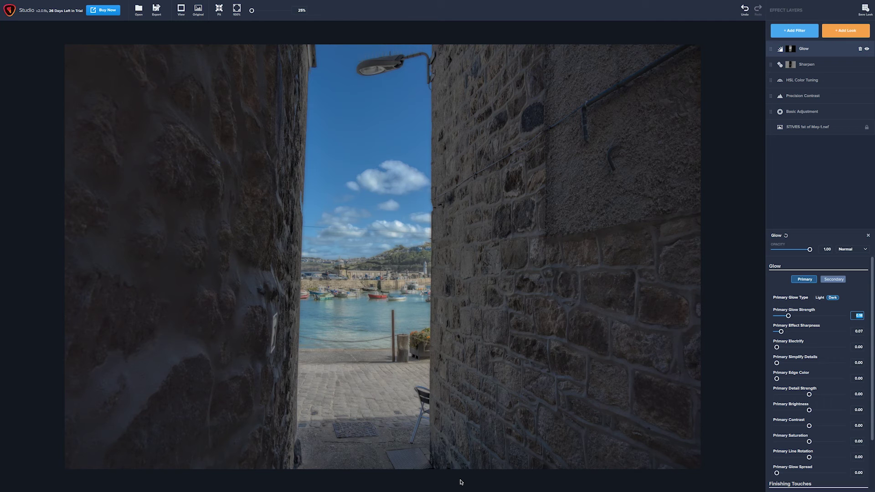
- Try a lower opacity on the Basic Adjustment layer, restore it to 1.00 and view the available blend modes
left_click(774, 62)
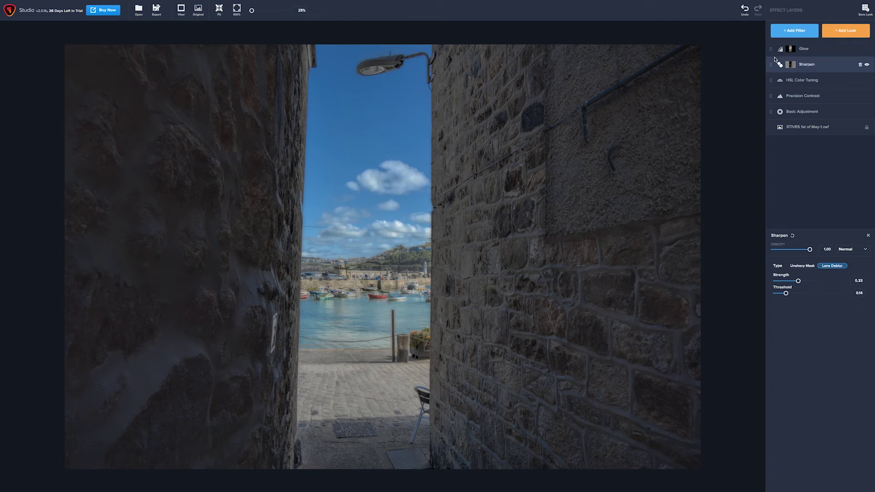
left_click(771, 49)
left_click(802, 112)
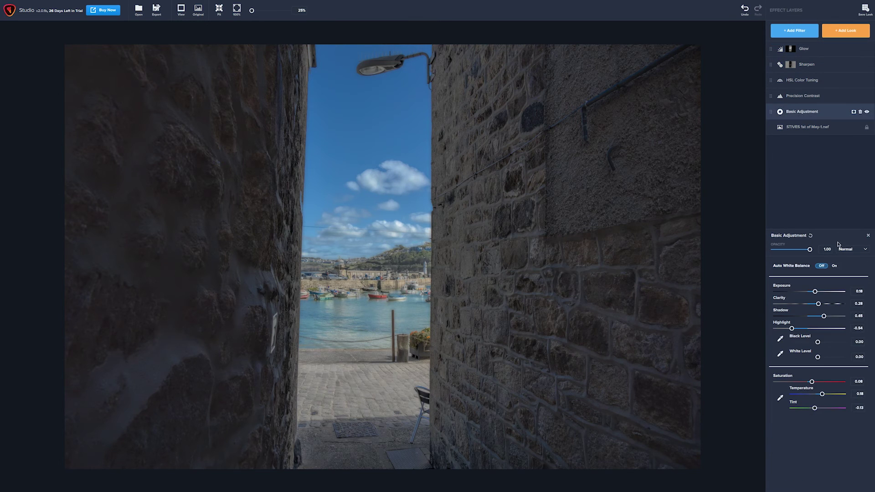
left_click_drag(810, 250, 810, 250)
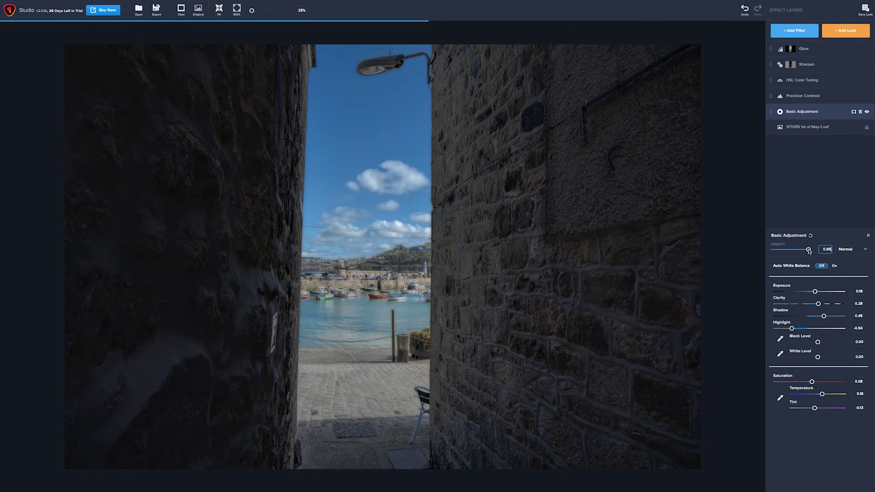
left_click(865, 250)
left_click(812, 250)
left_click(857, 251)
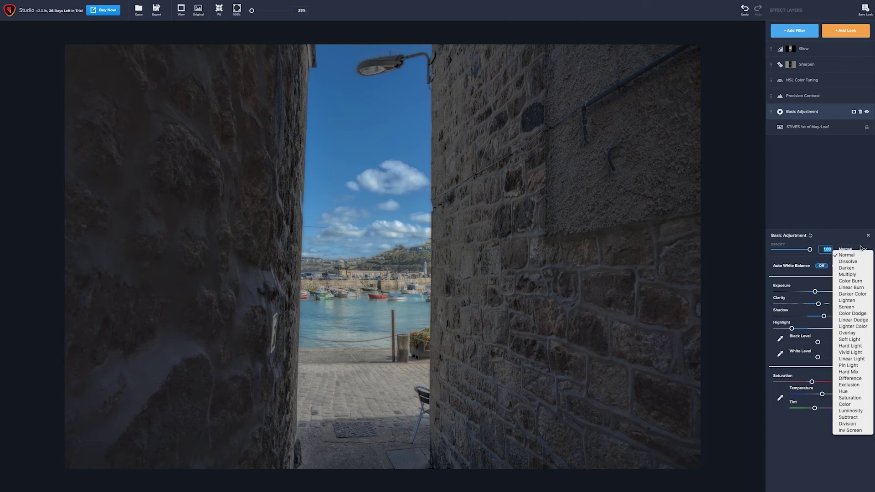
left_click(811, 215)
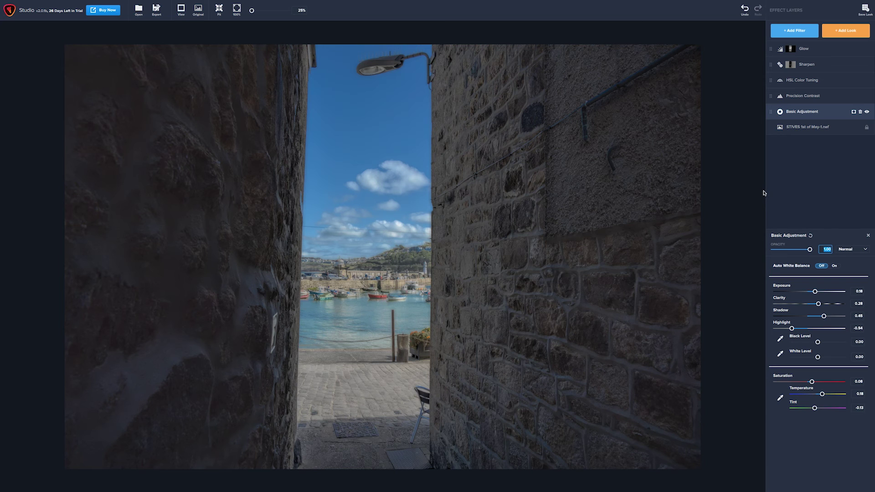
- Try the Renoir look from the Artistic category at reduced strengths and leave the looks without applying it
left_click(850, 30)
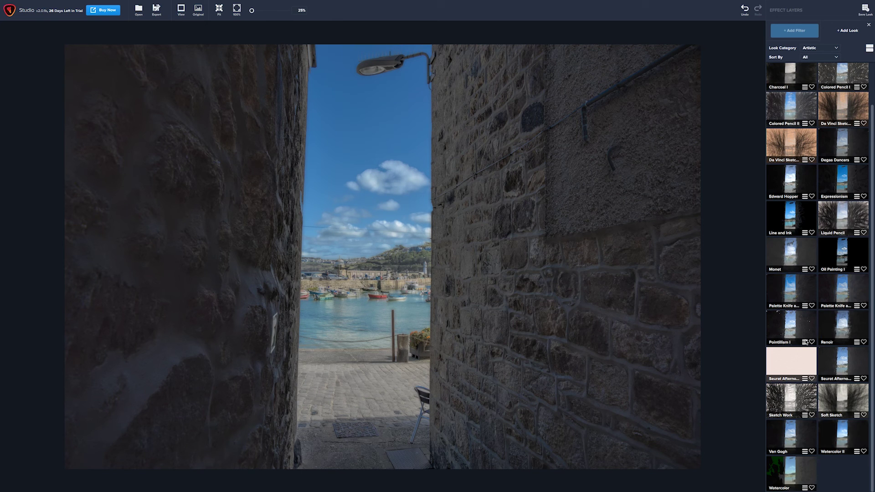
left_click(833, 326)
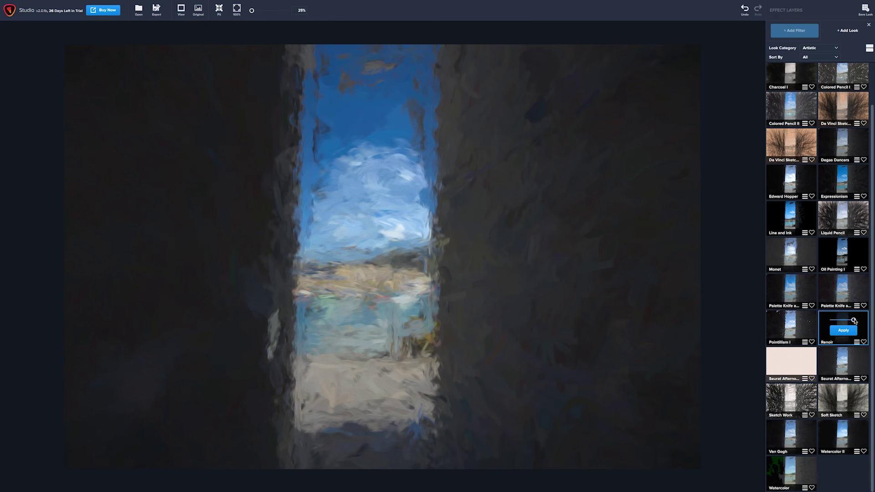
left_click_drag(854, 320, 842, 321)
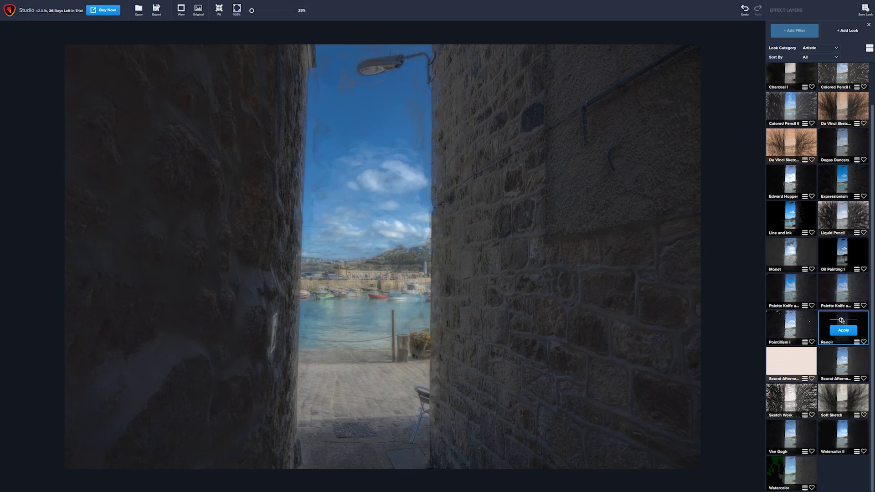
left_click_drag(842, 321, 825, 322)
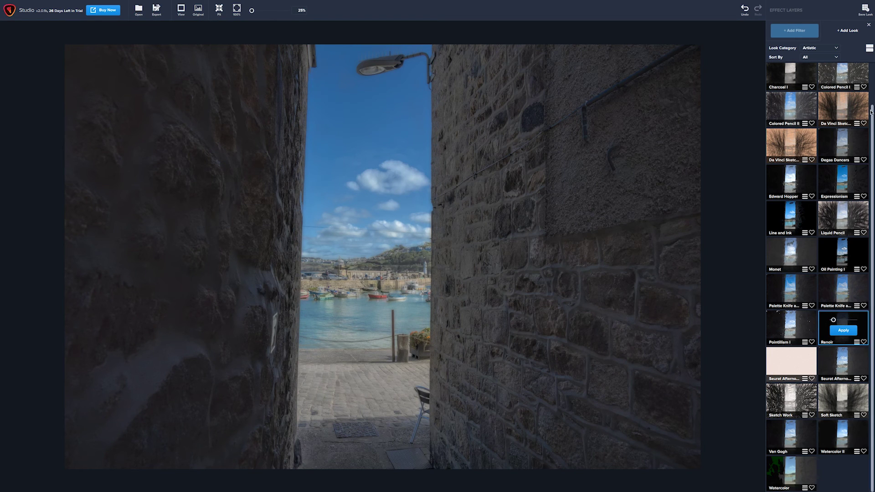
left_click(869, 26)
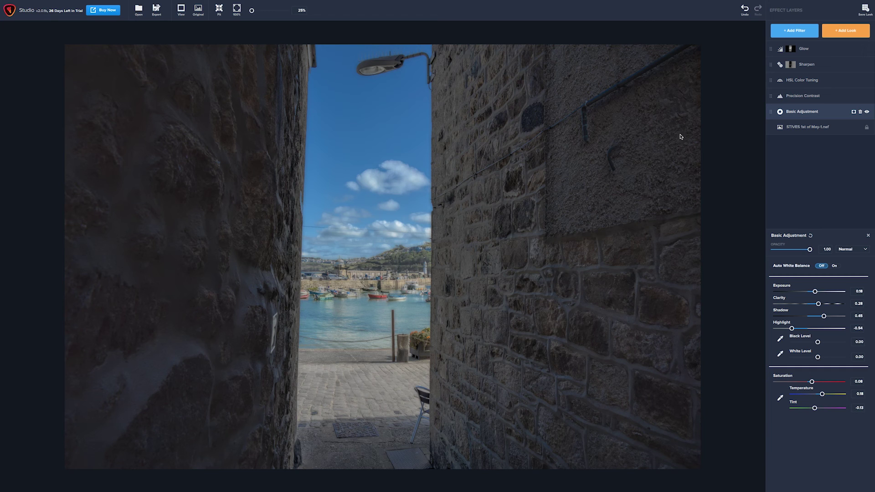
- Save the layer stack as a new look, naming it "test look" plus a first name and 1, with a short description
left_click(865, 9)
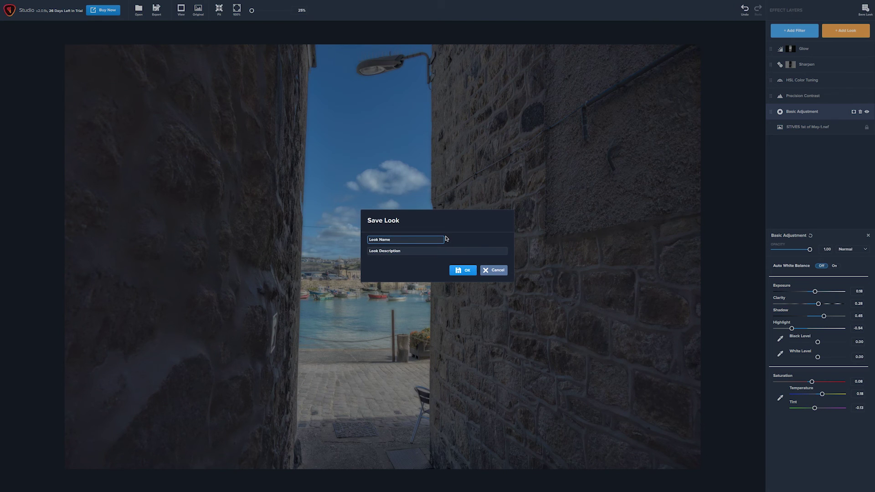
type("test look eddy 1")
left_click(407, 252)
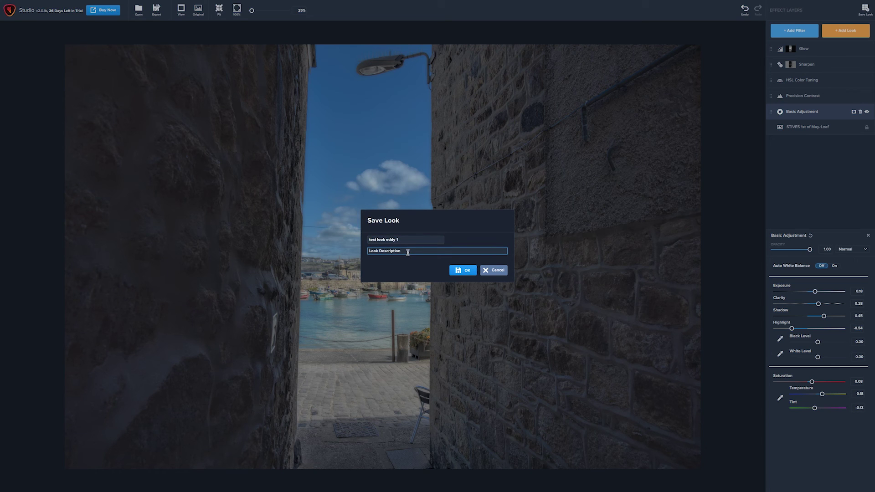
type("look ete")
key("BackSpace")
key("BackSpace")
key("BackSpace")
type("te")
left_click(460, 271)
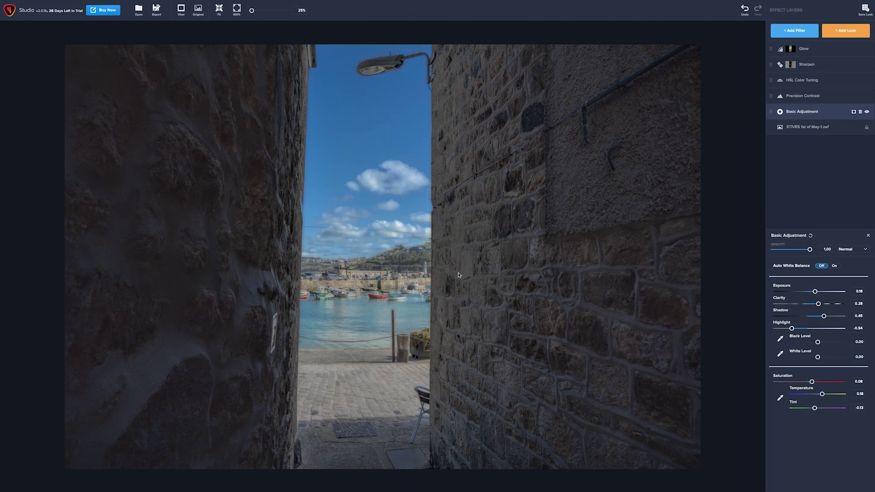
- Show the My Looks category of the looks library and view the options available for the newly saved test look
left_click(851, 30)
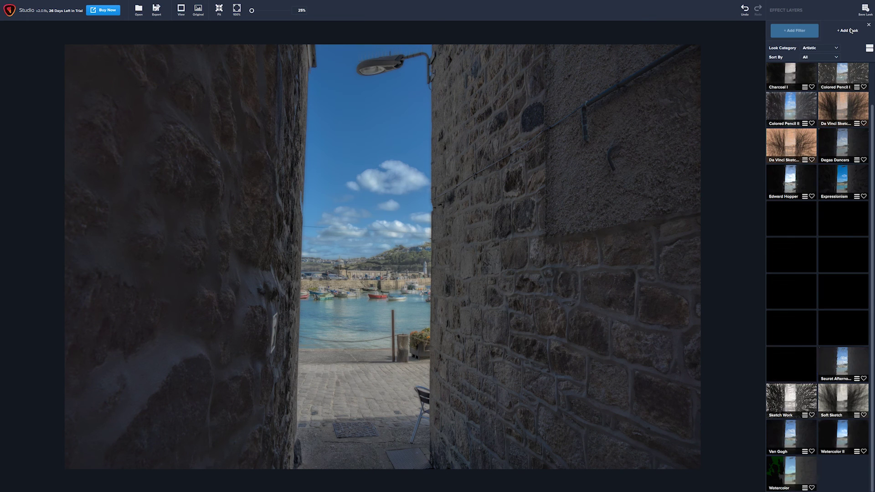
left_click(824, 48)
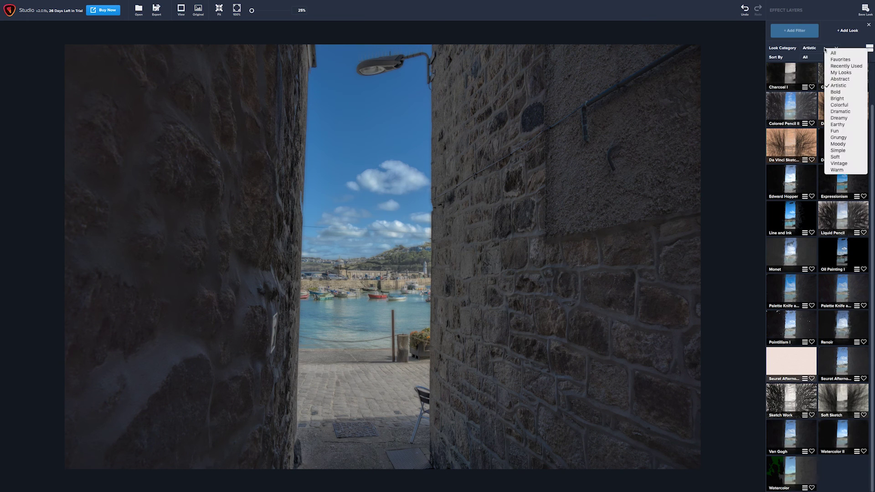
left_click(839, 73)
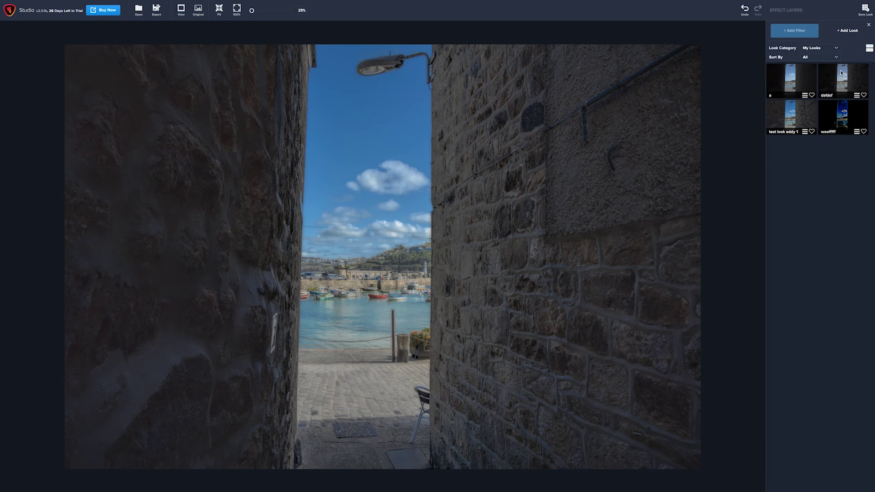
right_click(787, 115)
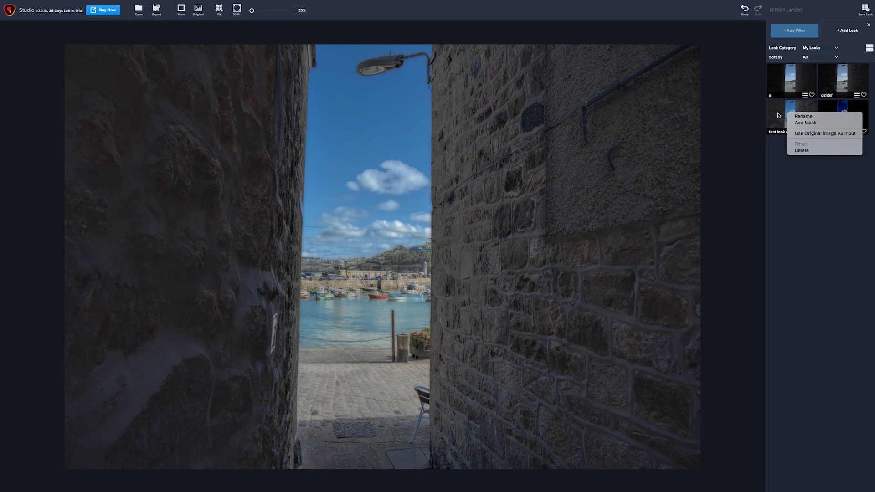
key("Escape")
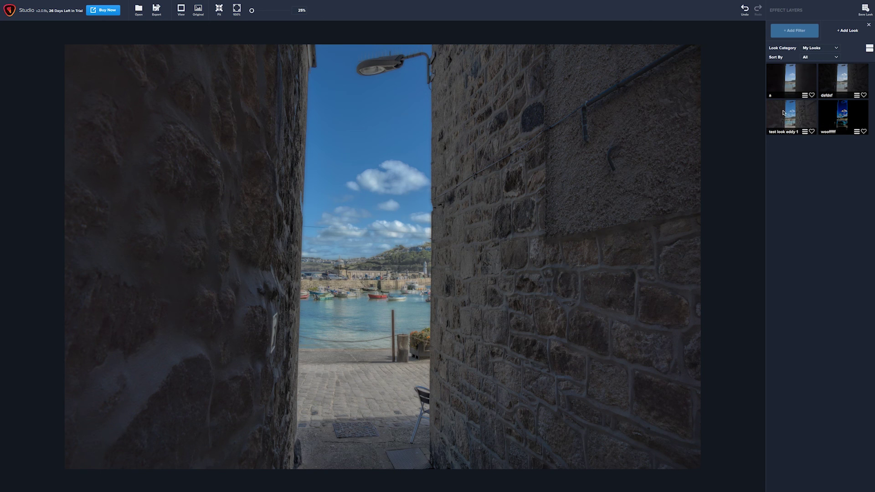
- Try the saved test look at full and reduced strengths, view its options and leave the looks without applying it
left_click(783, 112)
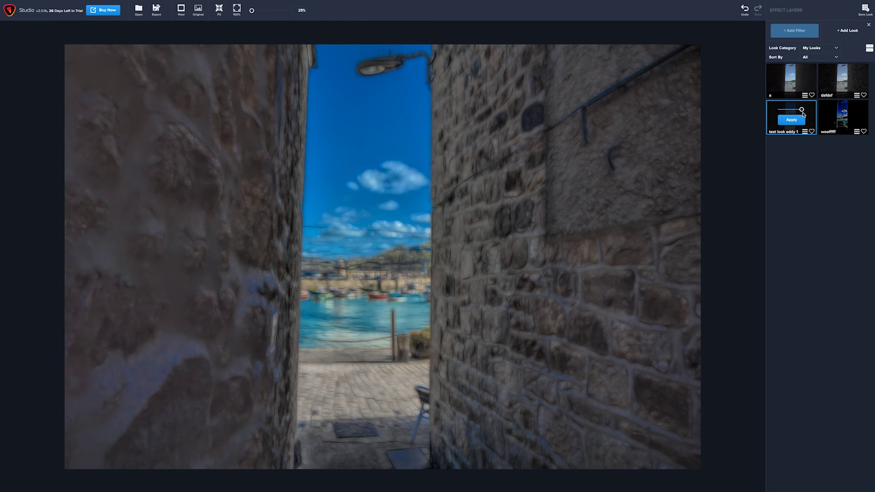
left_click_drag(803, 110, 781, 110)
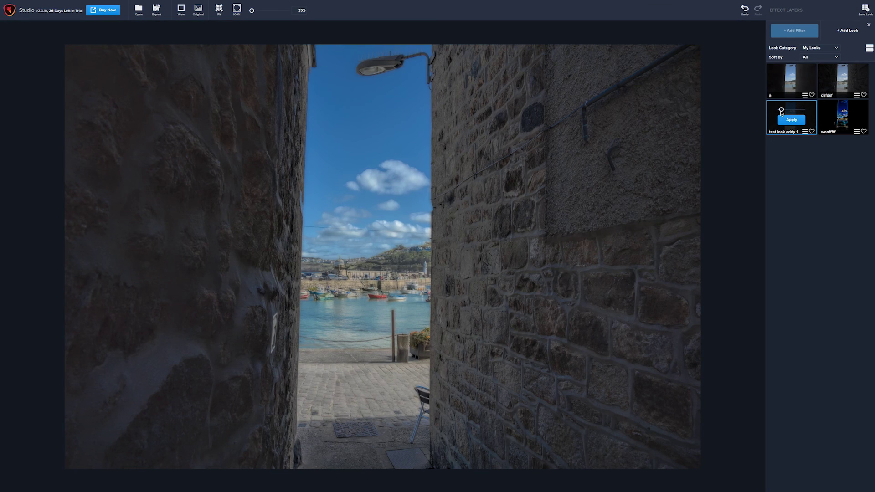
left_click_drag(781, 110, 789, 111)
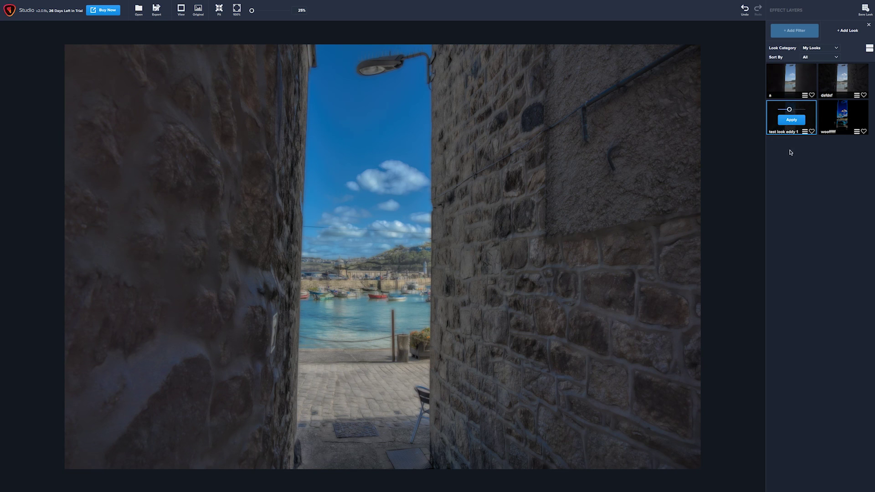
right_click(805, 108)
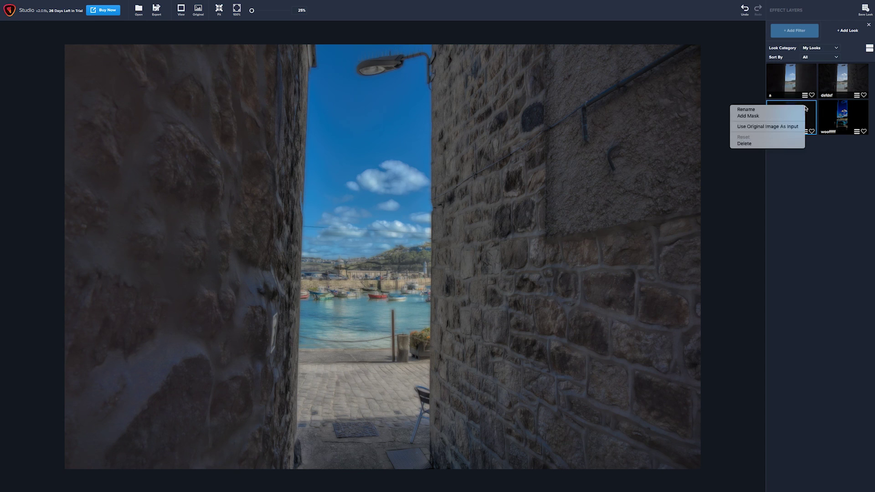
left_click(772, 148)
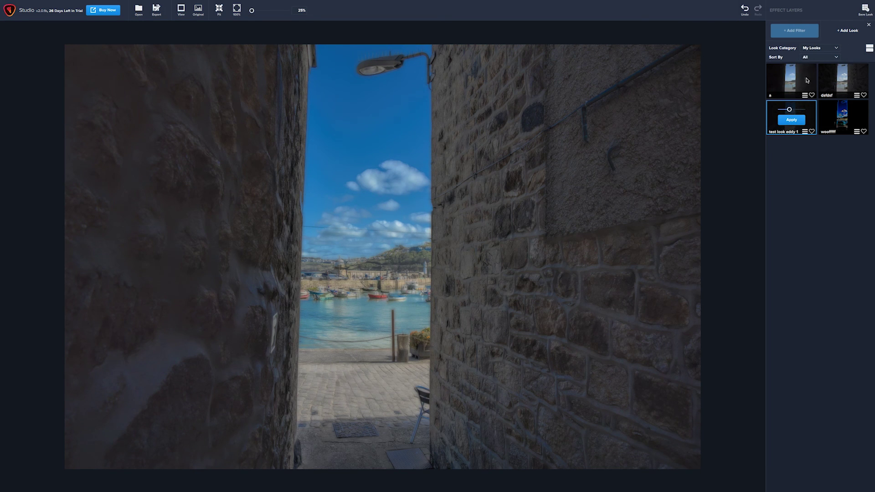
left_click(834, 30)
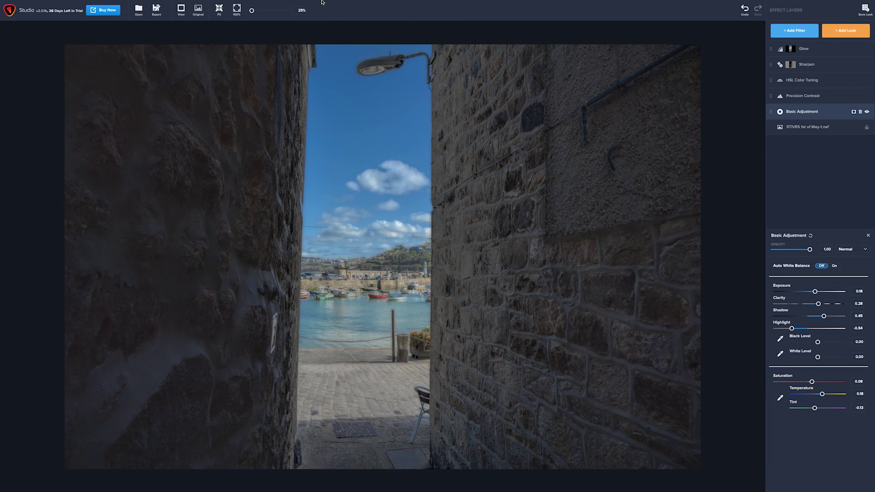
- Compare the edit with the original in Split Horizontal and Split Vertical views, moving the divider across the photo in each
left_click(181, 10)
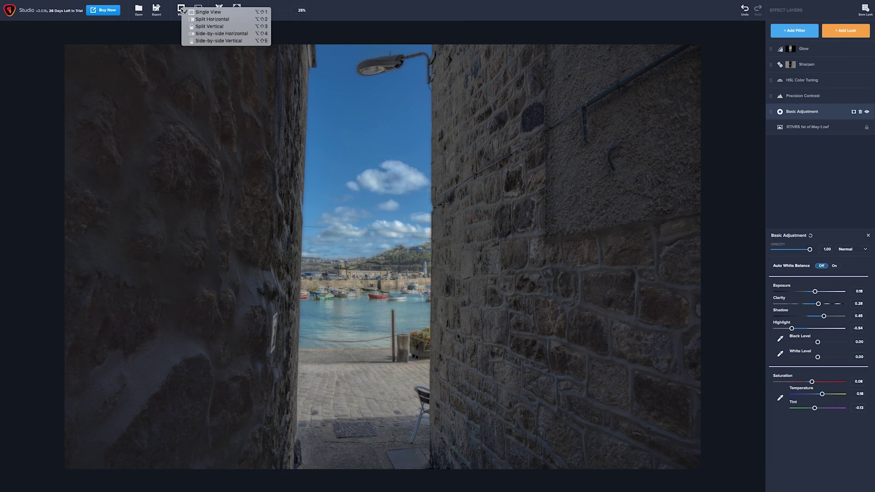
left_click(211, 19)
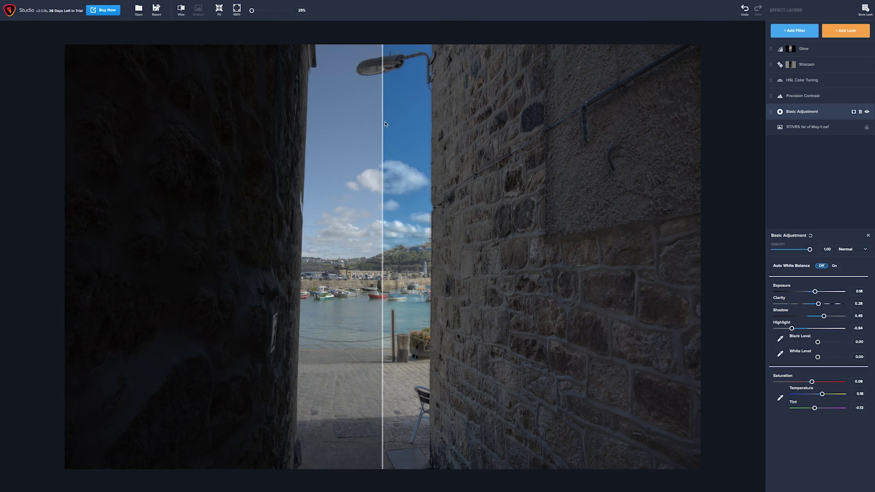
left_click_drag(386, 123, 120, 214)
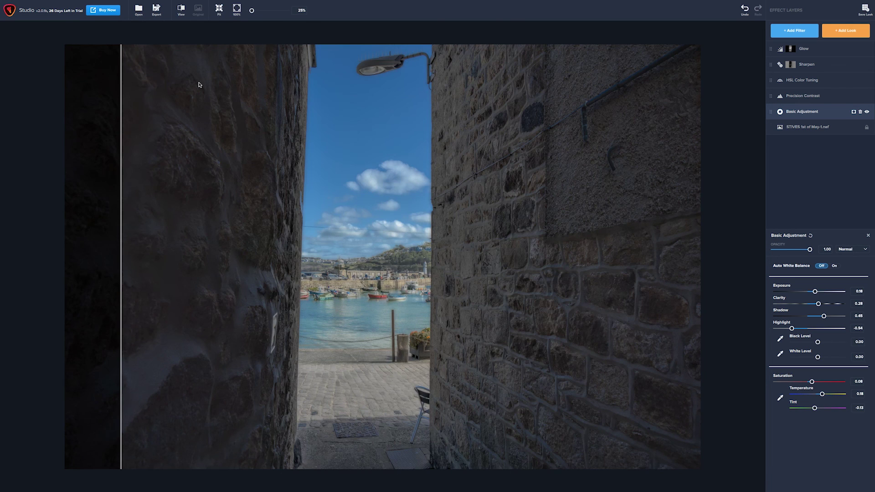
left_click(180, 8)
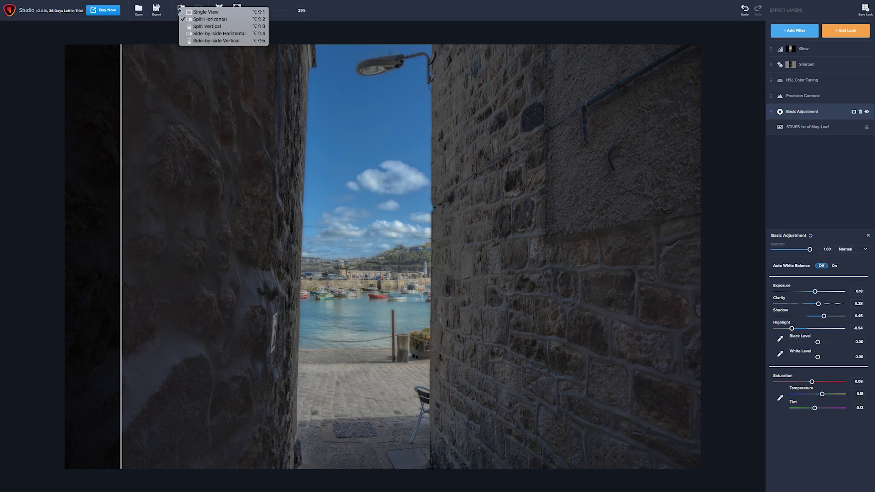
left_click(205, 26)
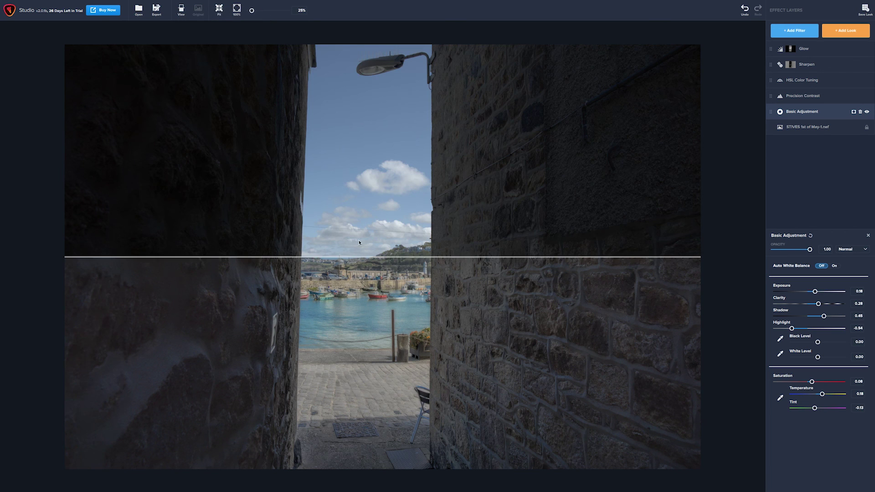
left_click_drag(369, 257, 345, 238)
- Compare the before and after images in Side-by-side Horizontal and Side-by-side Vertical views, and return to Single View
left_click(181, 9)
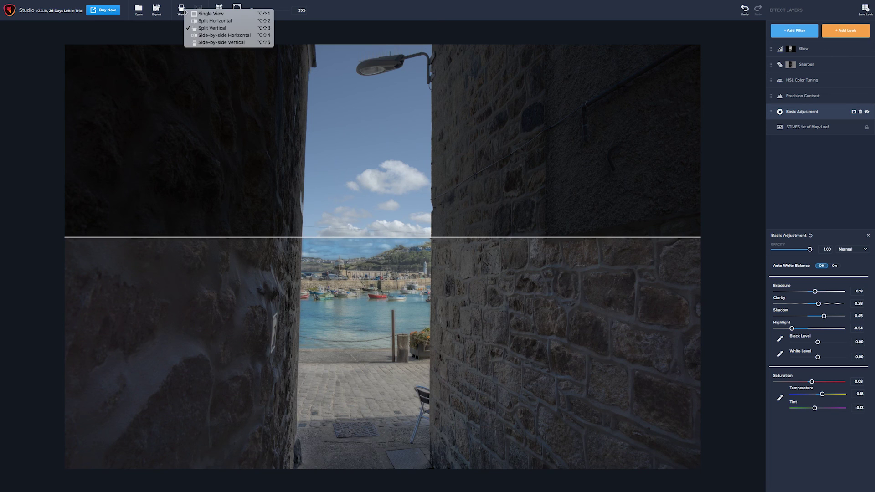
left_click(224, 36)
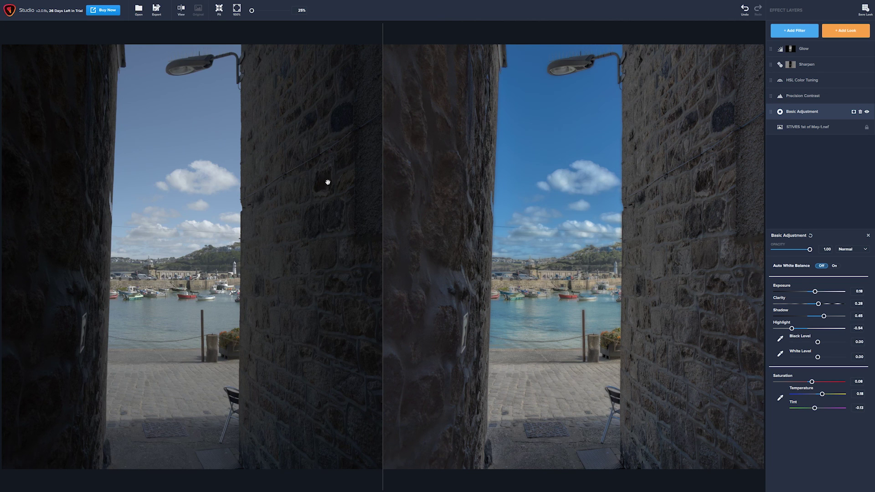
left_click(181, 9)
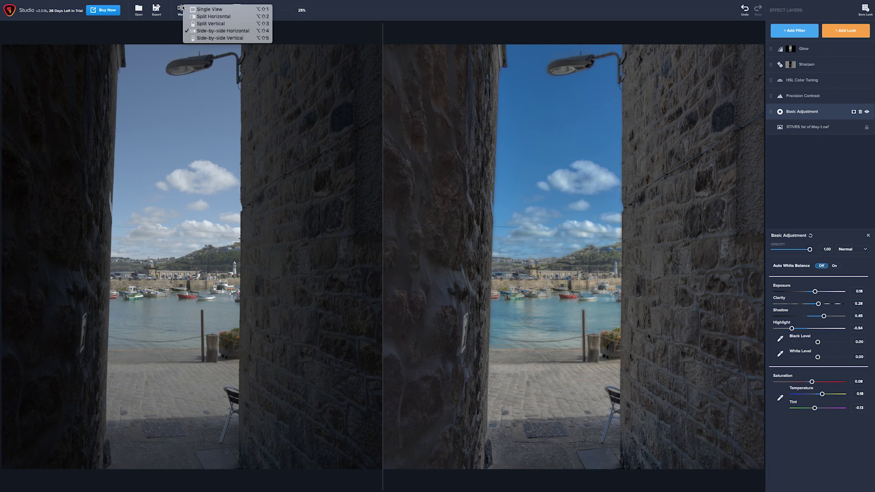
left_click(209, 38)
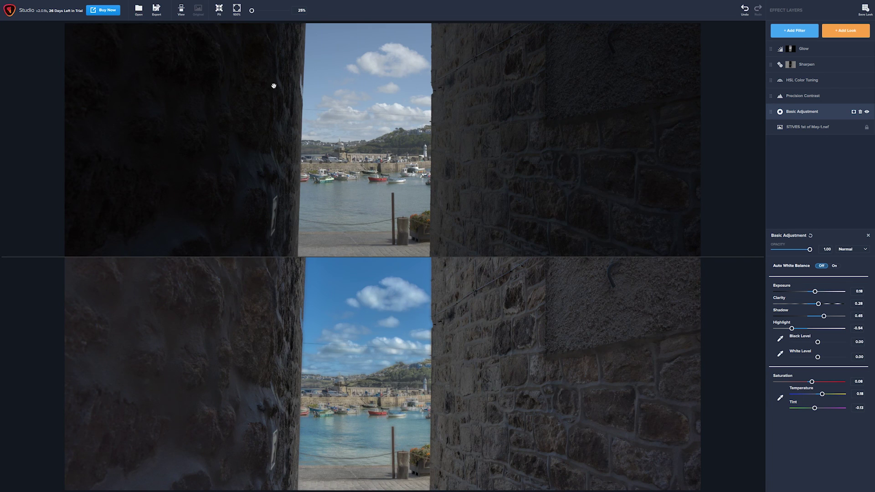
left_click(183, 11)
left_click(187, 13)
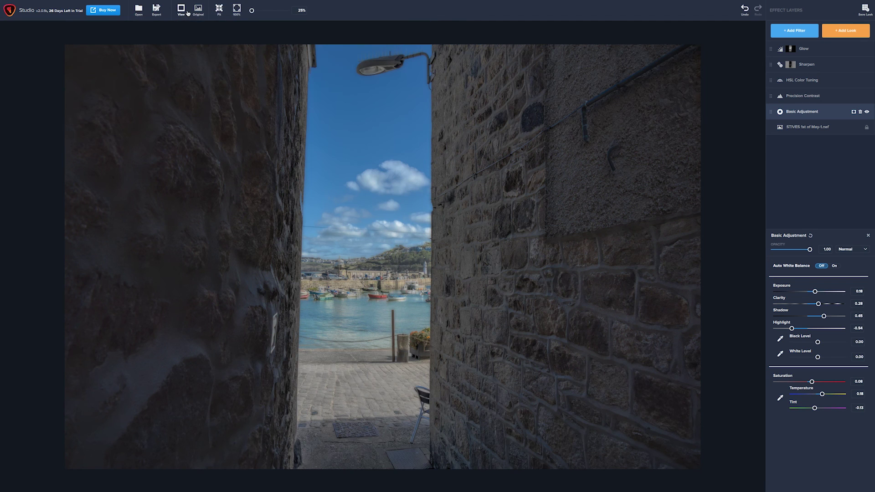
- Toggle between the original and edited photo twice, fit the image to the window and zoom out slightly
left_click(199, 9)
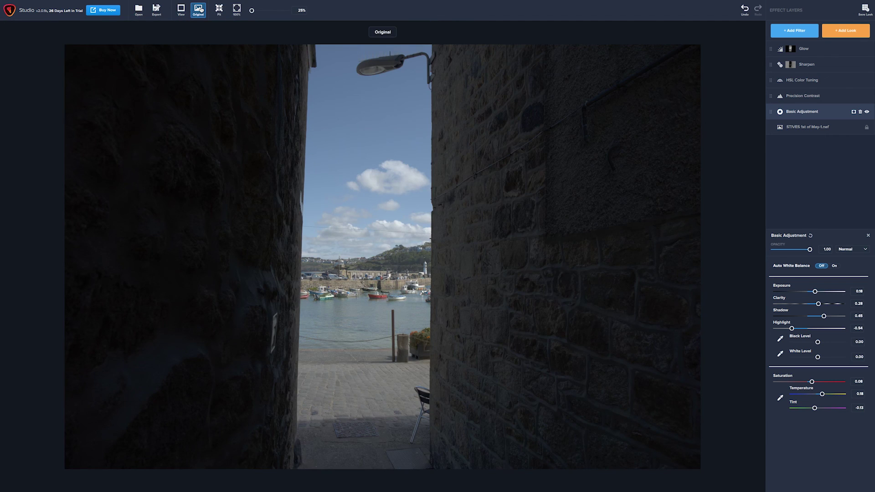
left_click(199, 9)
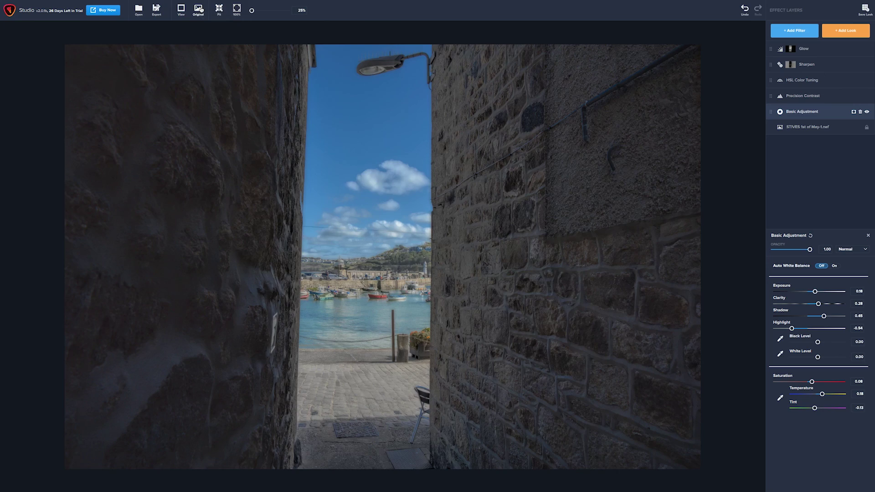
left_click(200, 9)
left_click(200, 9)
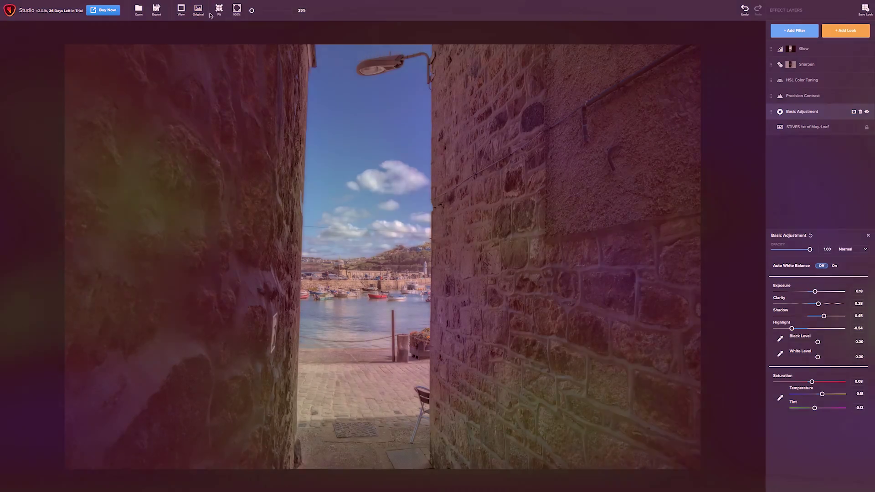
left_click(219, 9)
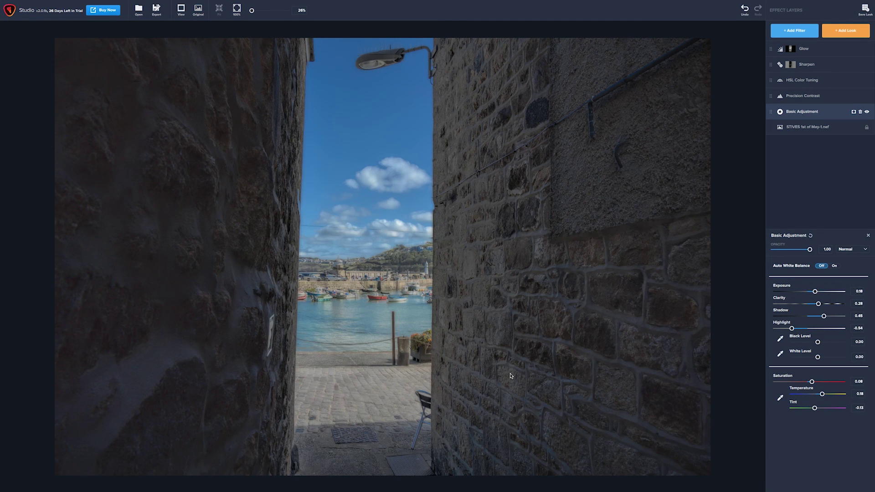
key("ctrl+minus")
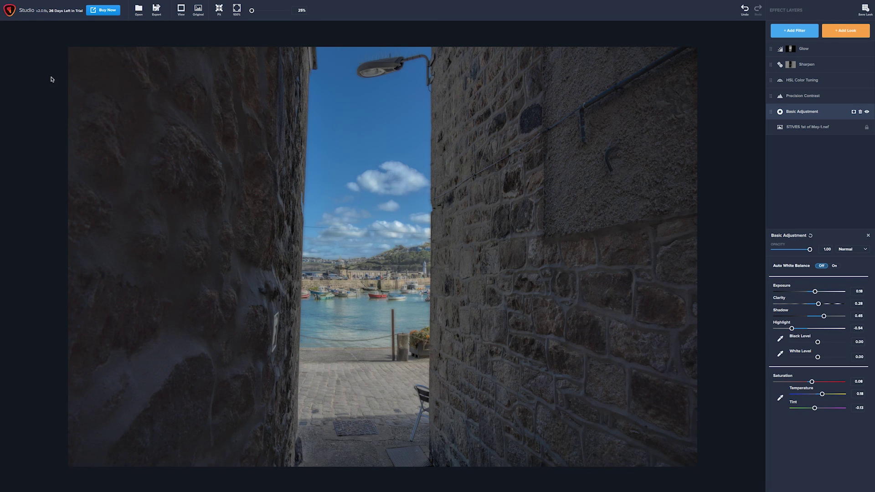
- Switch to Safari and open the affiliate partner page, "Je suis partenaire affilié de :", on the photographer's website
mouse_move(355, 489)
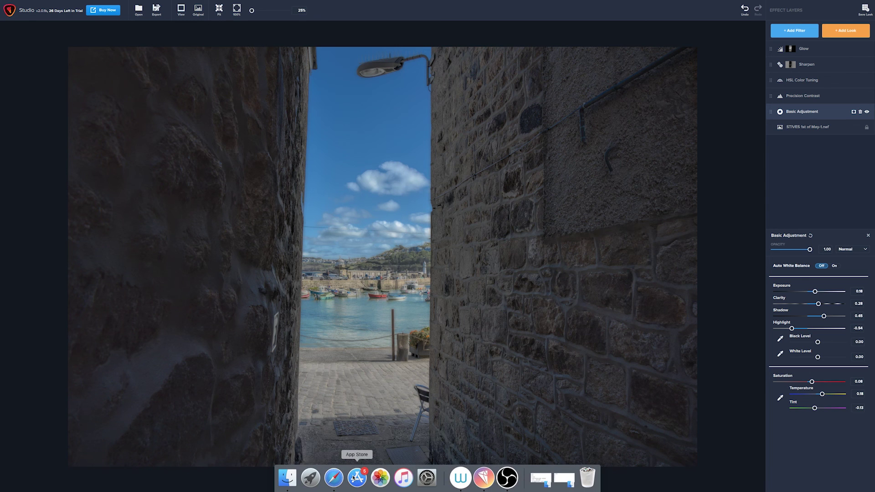
left_click(333, 477)
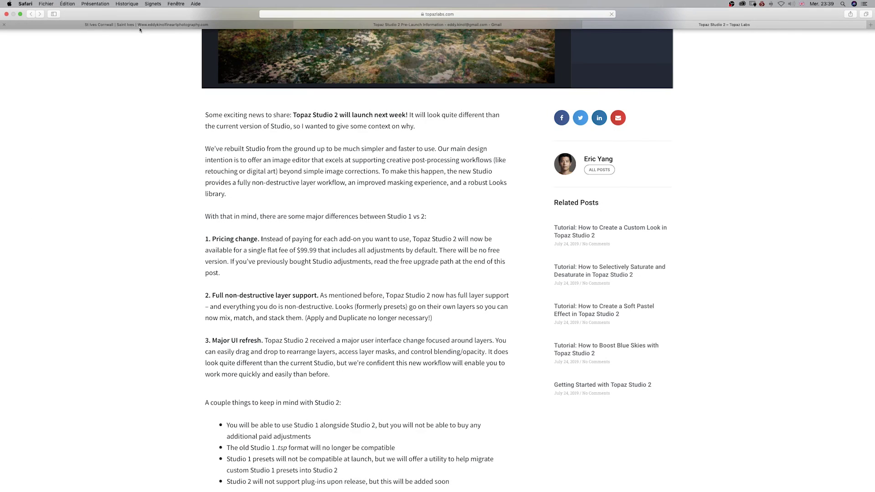
left_click(138, 25)
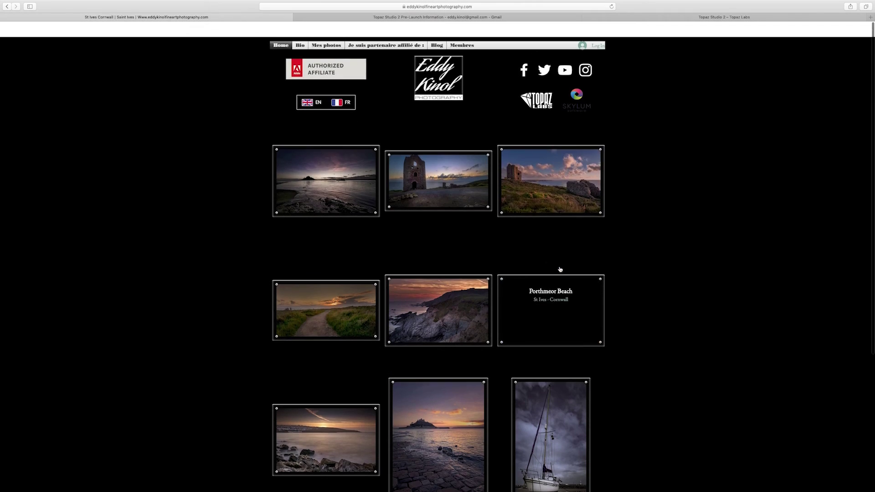
left_click(411, 30)
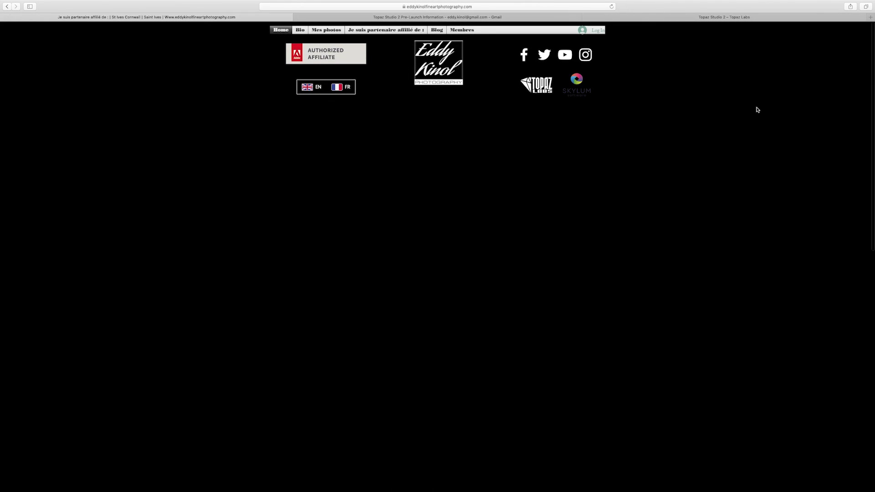